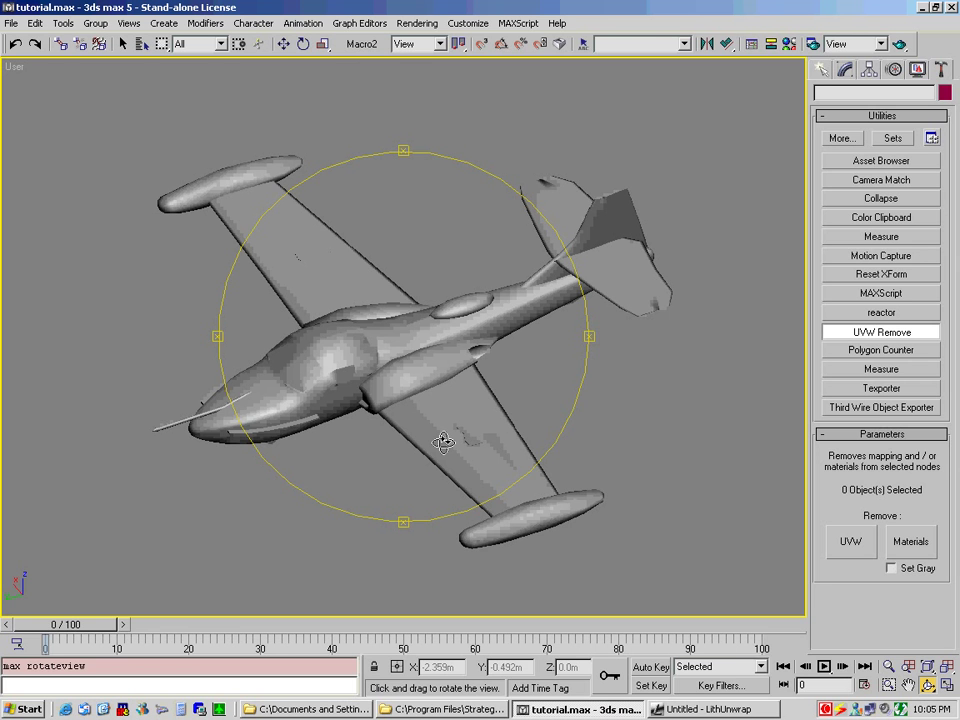
Glance at the empty LithUnwrap project, then return to the tutorial.max airplane scene
left_click(680, 709)
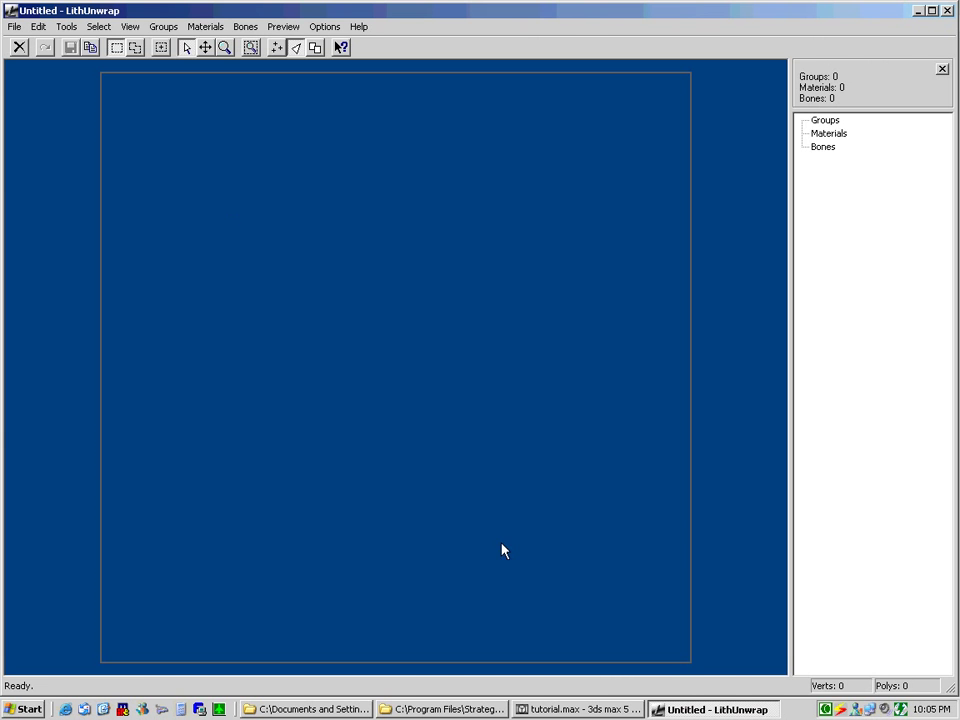
left_click(606, 709)
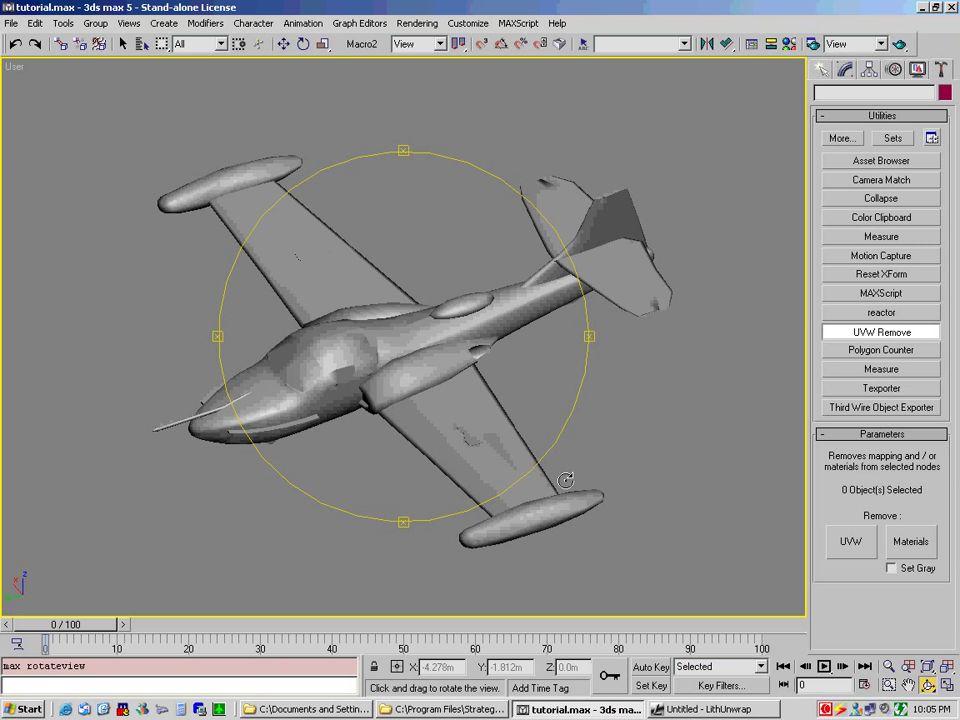
Exit Arc Rotate and, after selecting several plane parts, settle on the Fuselage
right_click(613, 426)
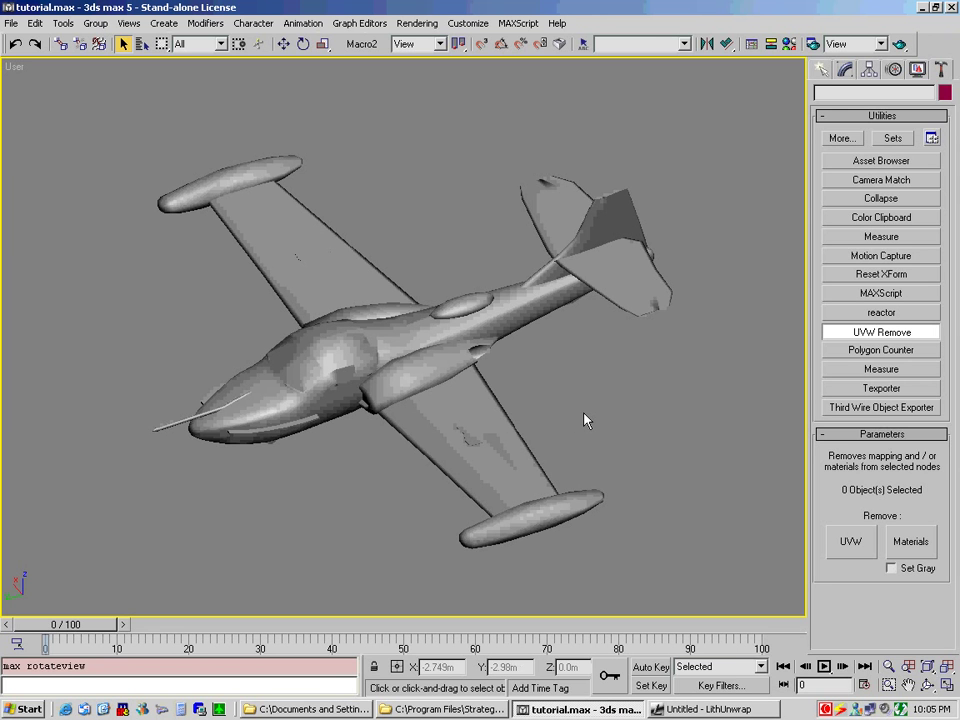
left_click(535, 337)
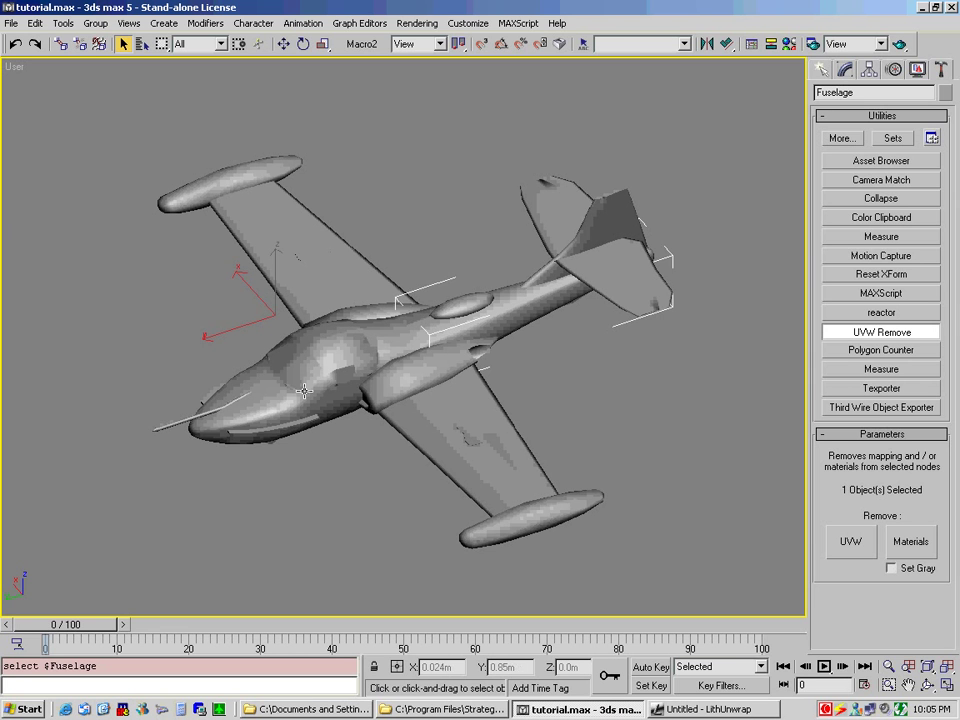
left_click(256, 398)
left_click(446, 424)
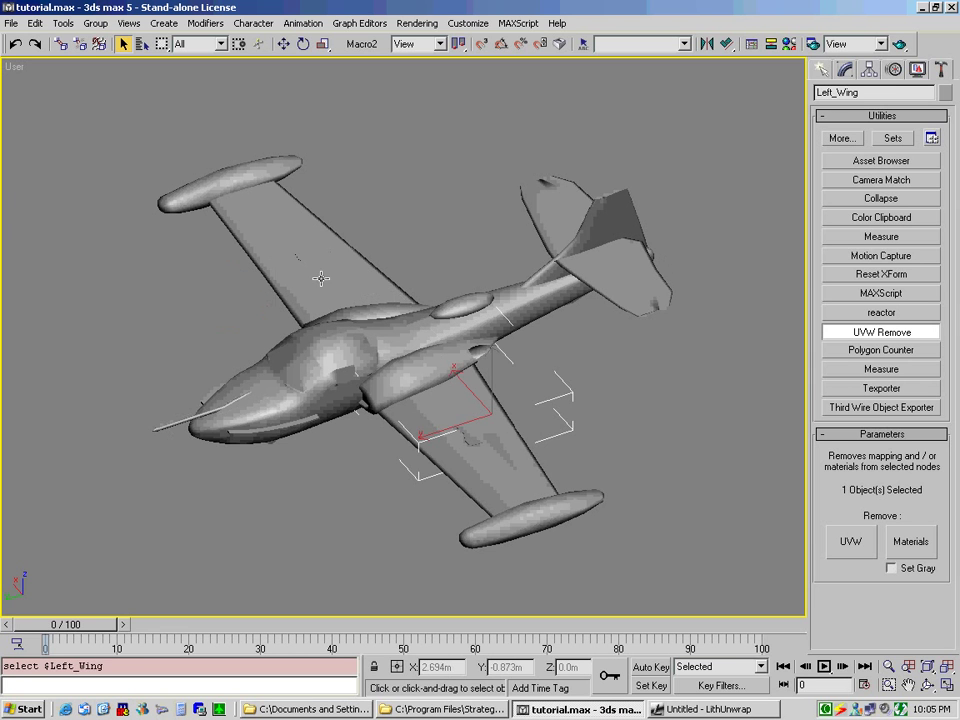
left_click(300, 225)
left_click(286, 211)
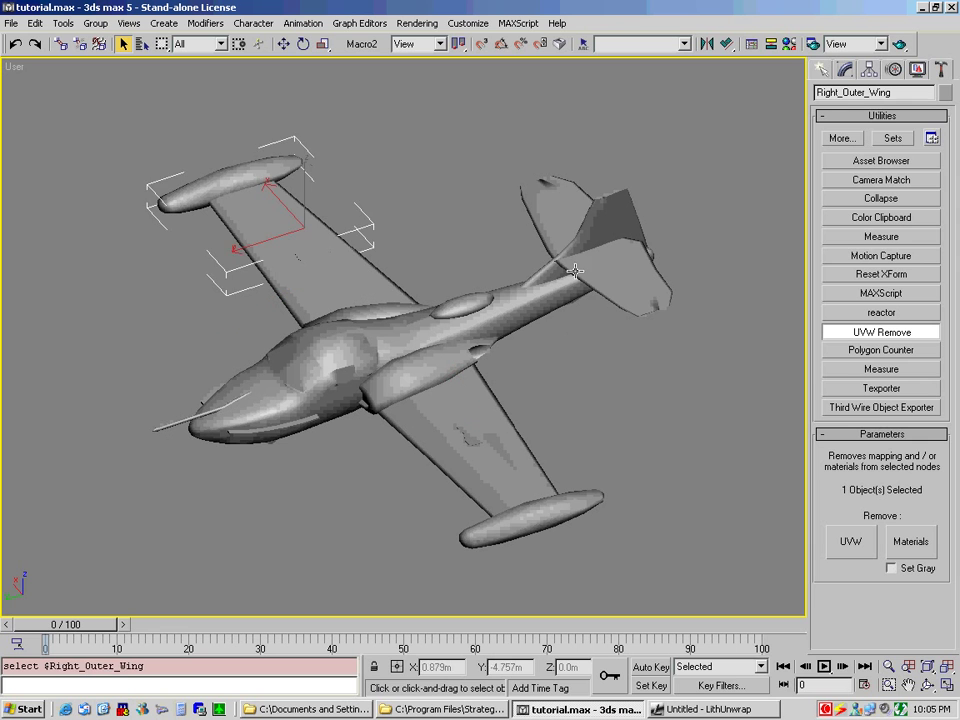
left_click(516, 304)
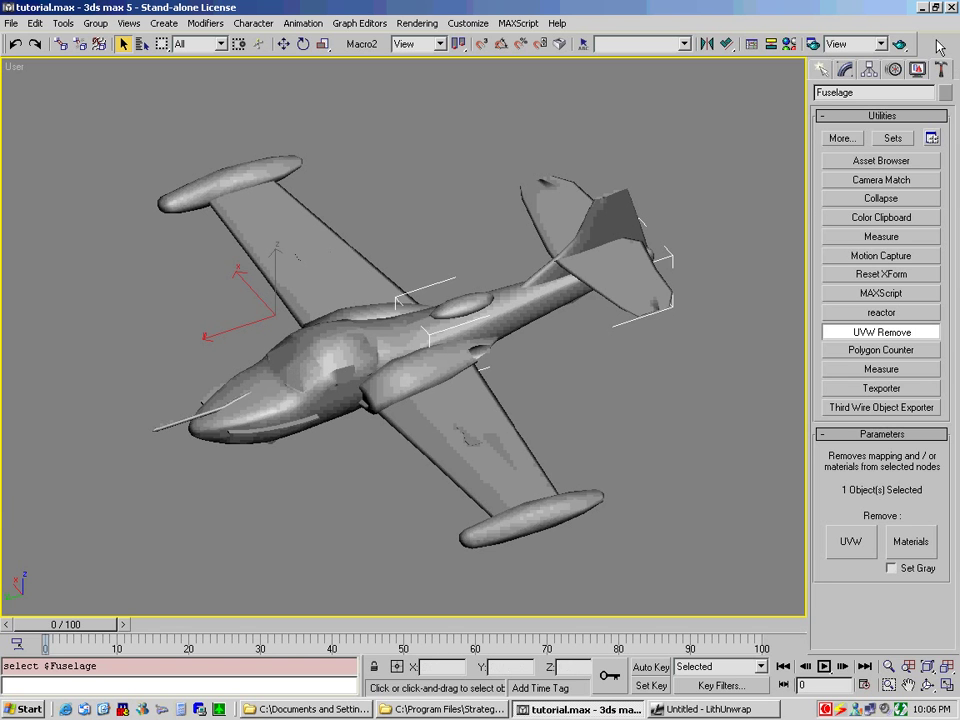
Hide everything but the Fuselage, switch the viewport to Left, and zoom extents
left_click(919, 72)
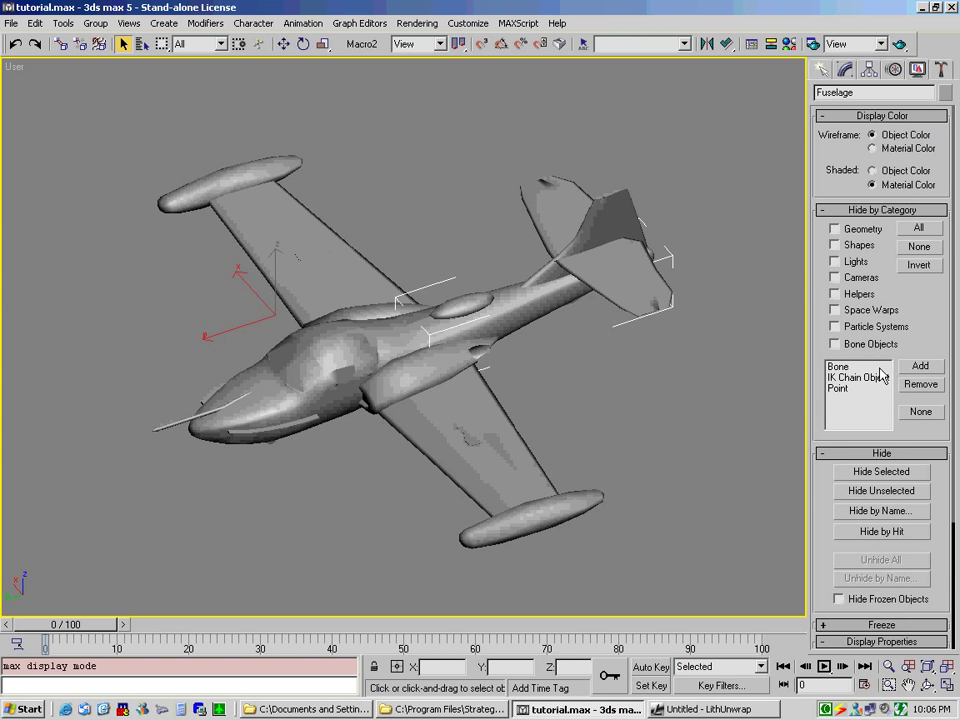
left_click(861, 493)
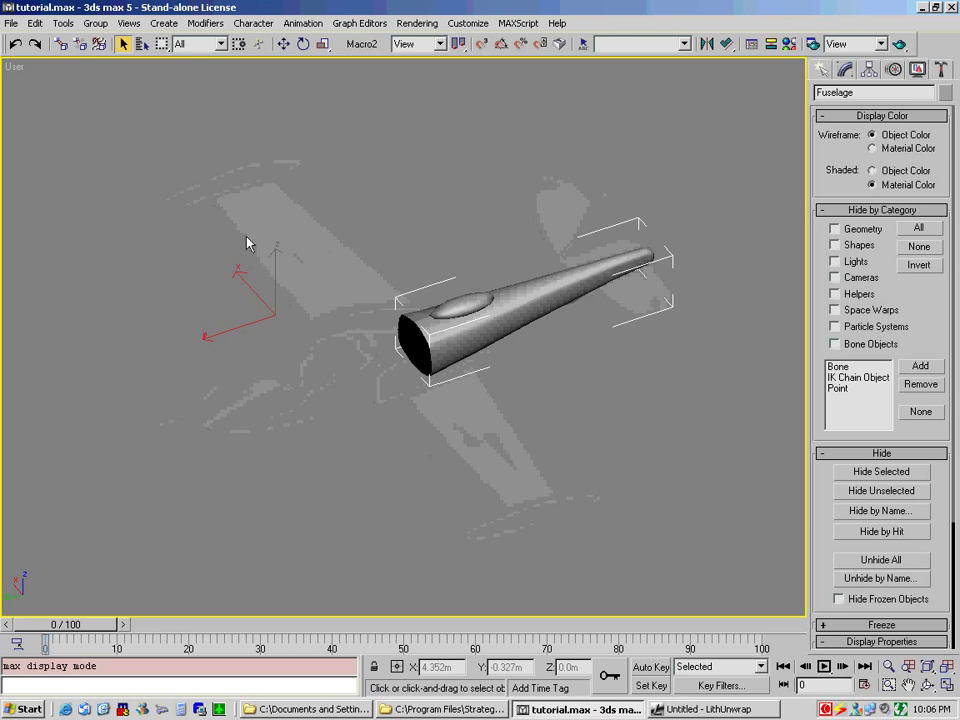
right_click(12, 70)
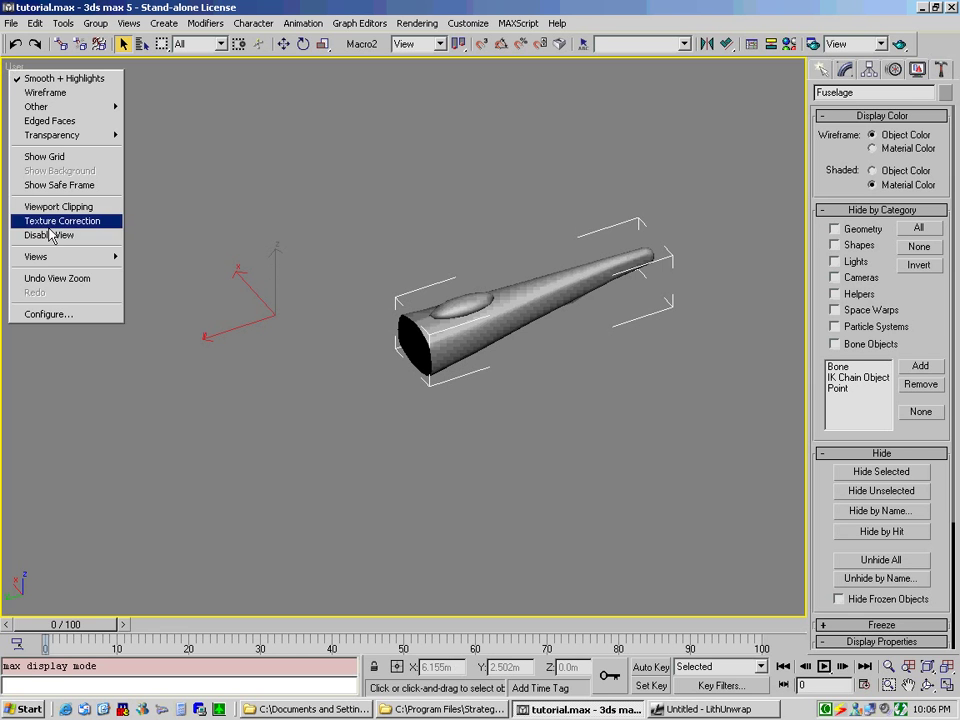
mouse_move(55, 257)
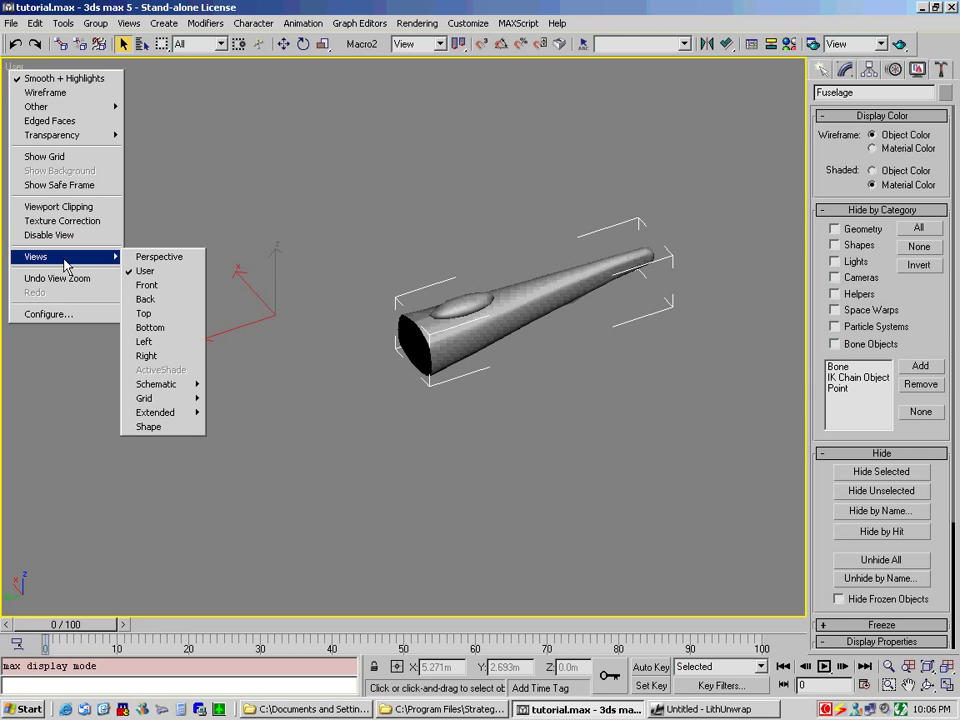
left_click(146, 341)
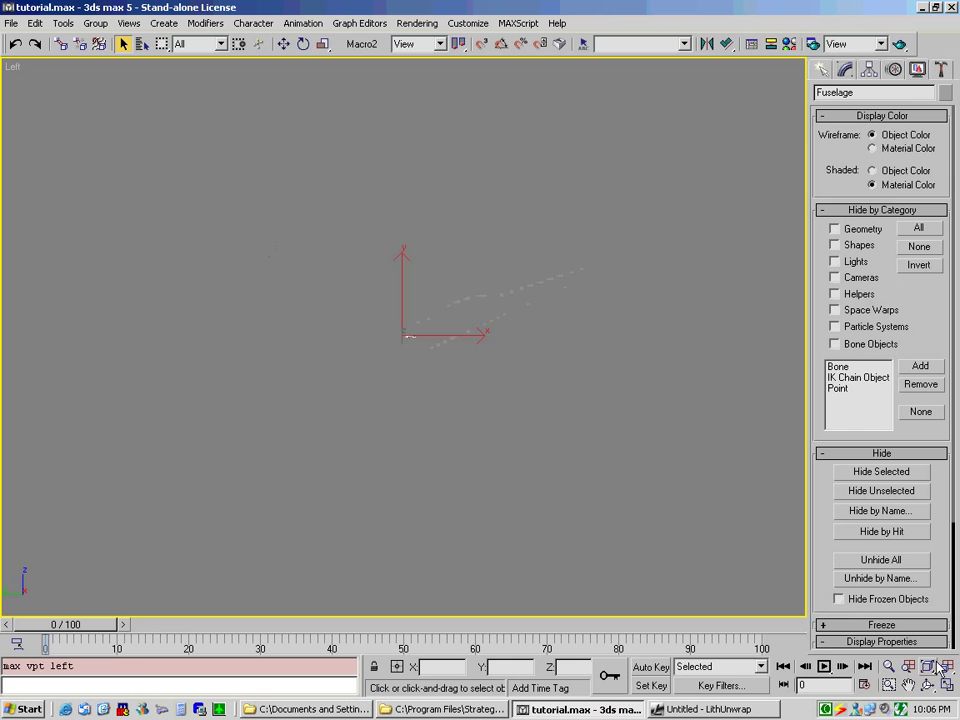
key("ctrl+shift+z")
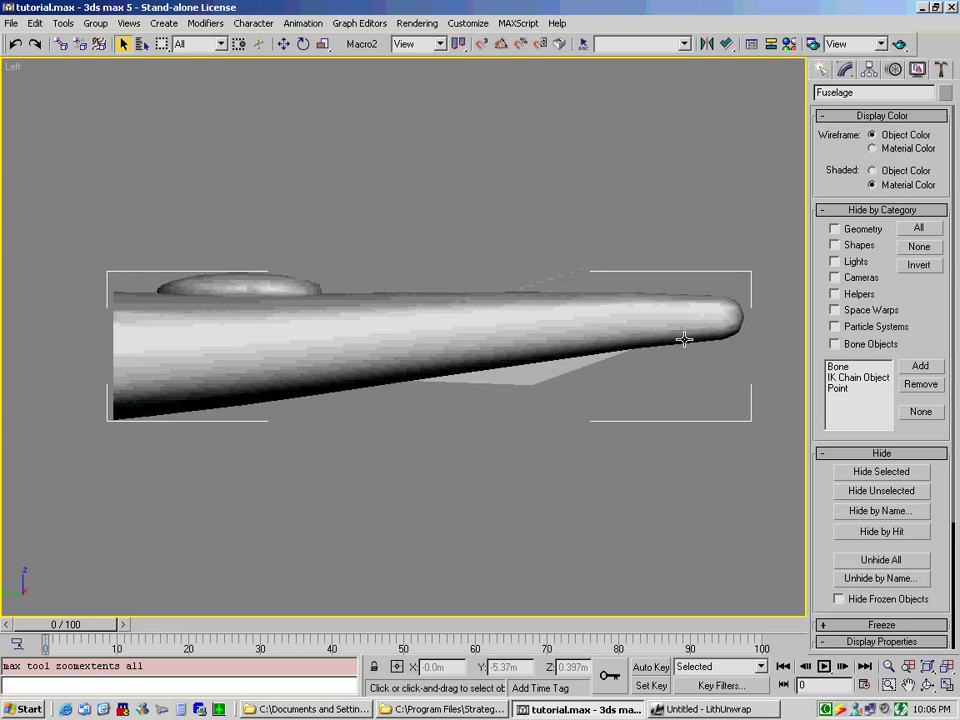
At Editable Mesh Face level with Ignore Backfacing on, box-select the 465 left-side faces
left_click(845, 72)
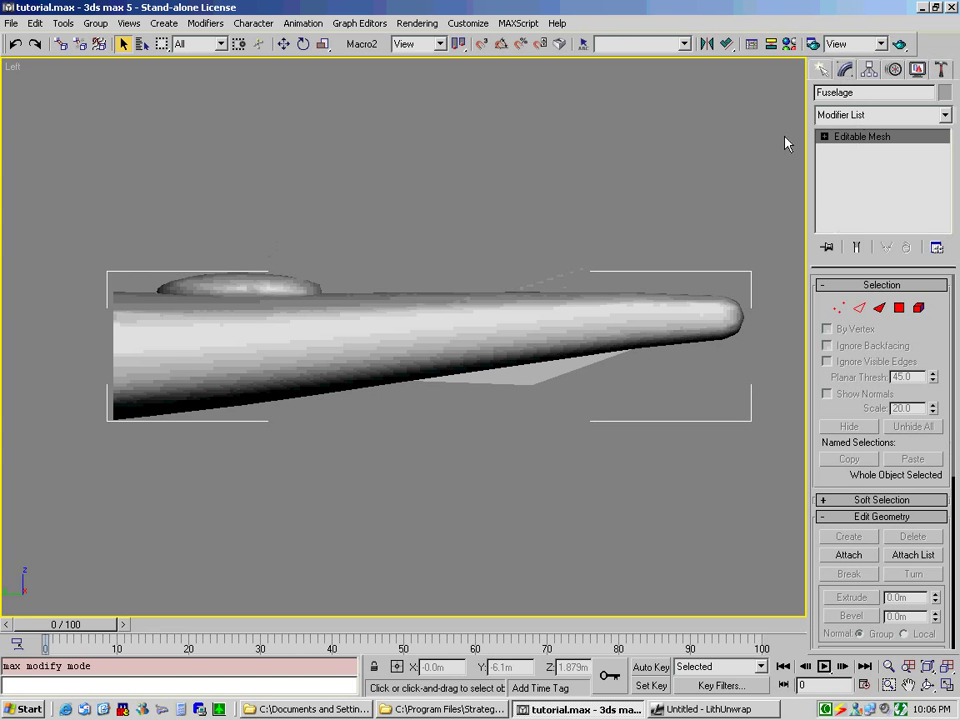
left_click(824, 136)
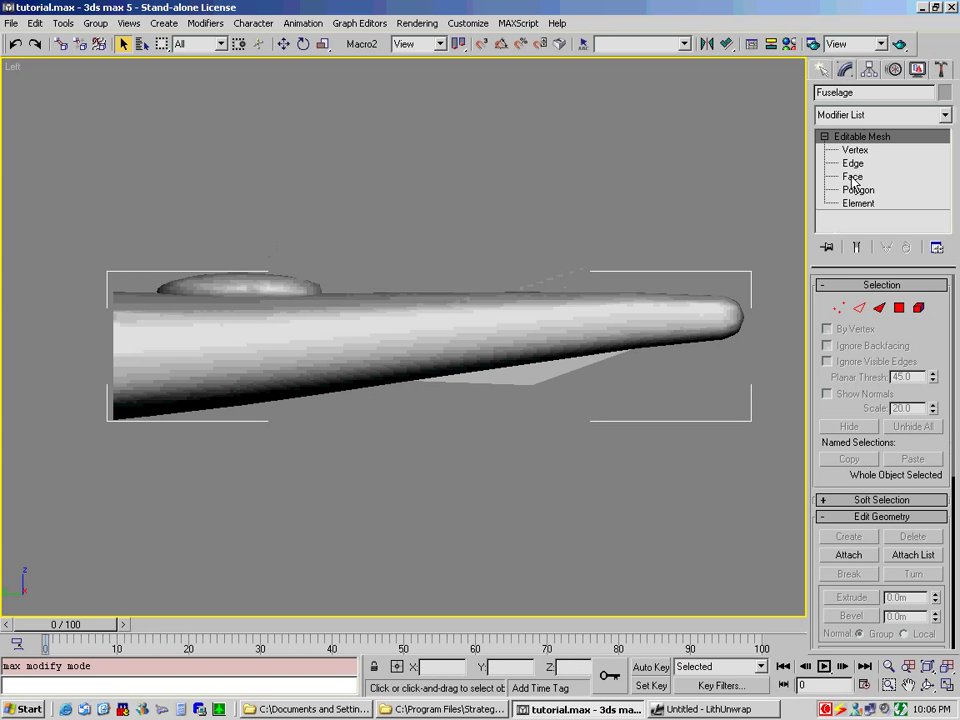
left_click(853, 177)
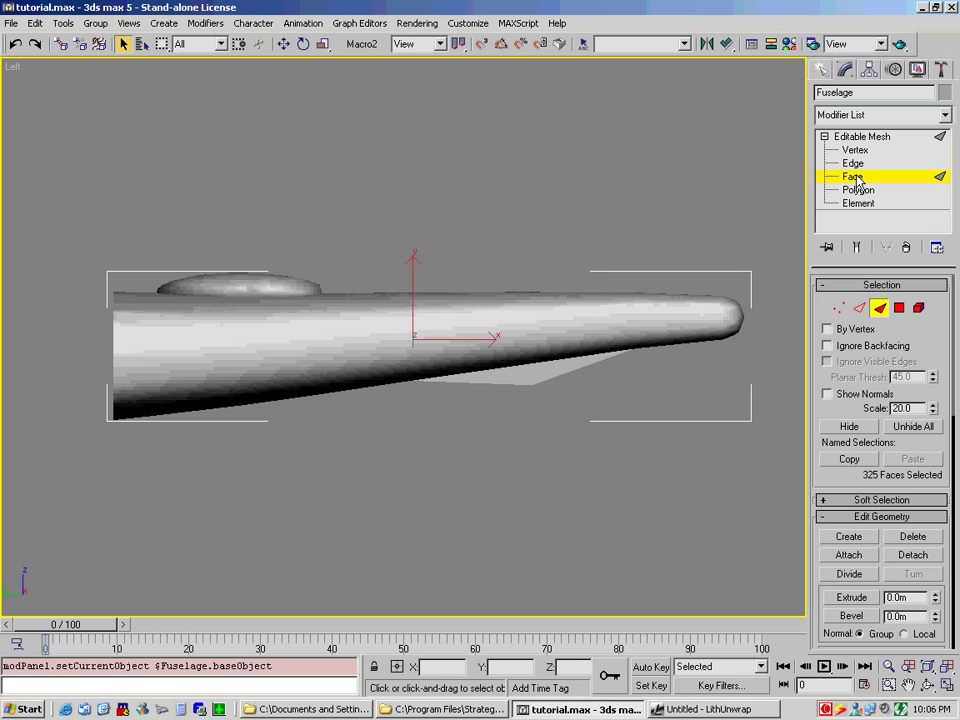
left_click(827, 346)
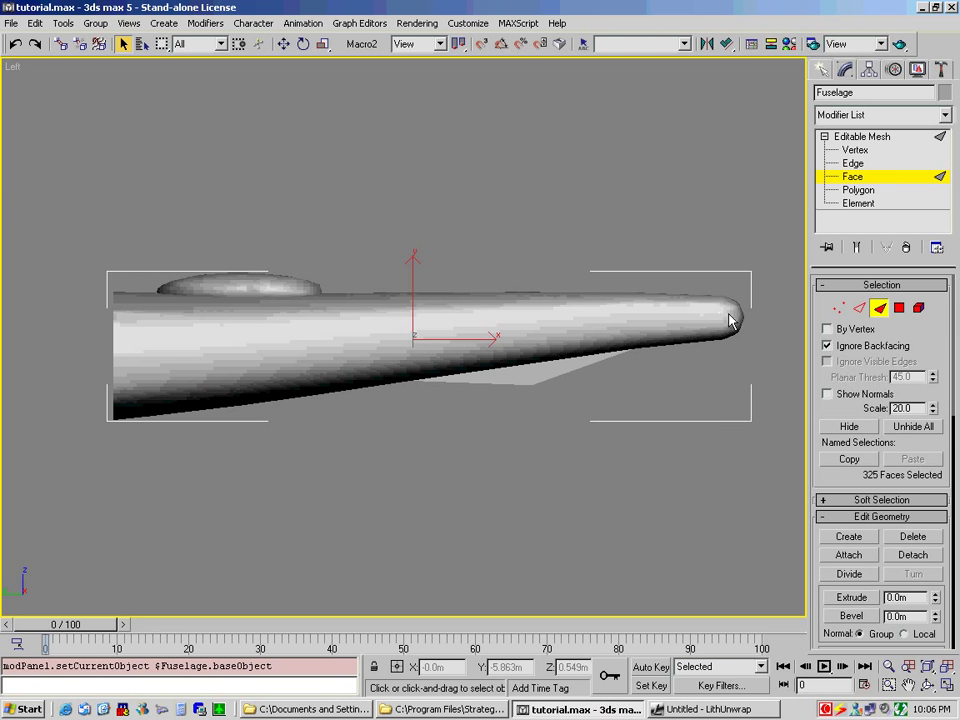
left_click_drag(35, 191, 764, 544)
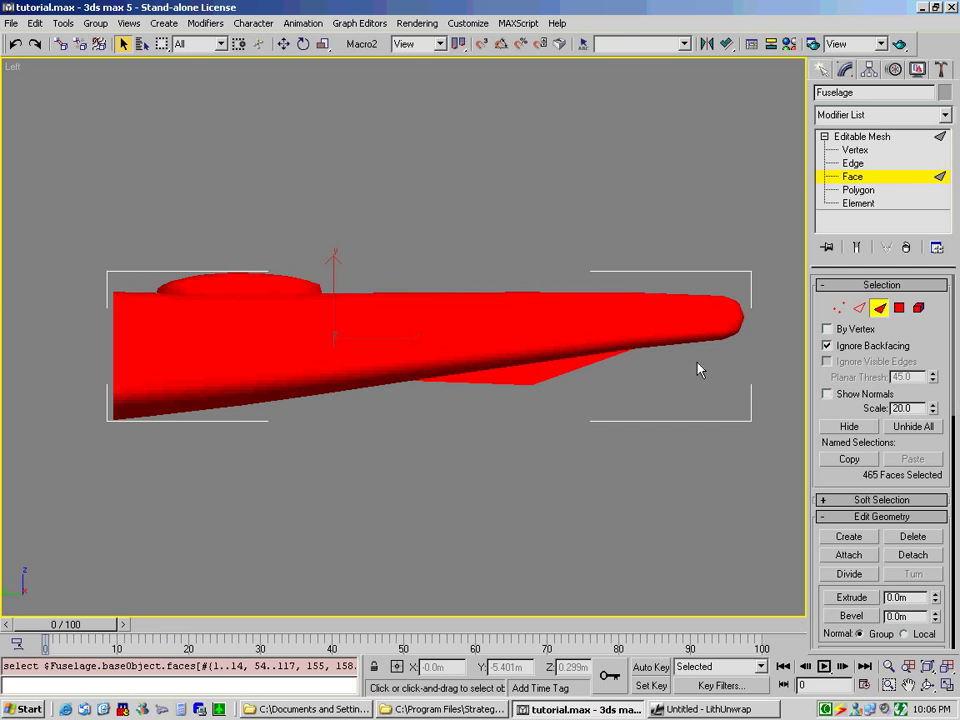
Orbit and zoom onto the nose, then deselect the first stray faces there
left_click(944, 686)
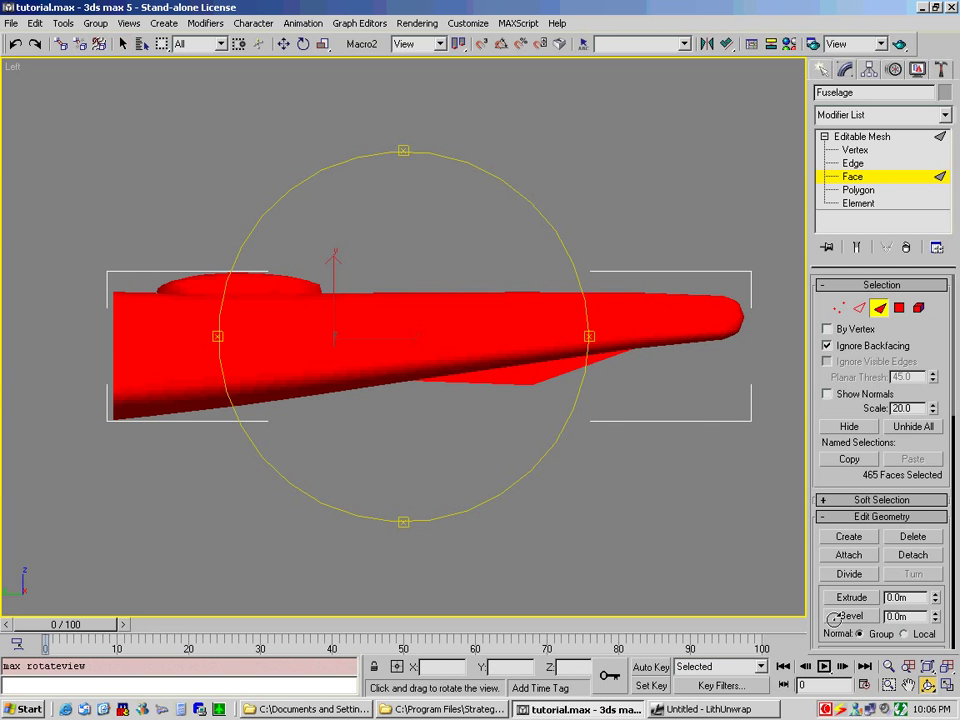
left_click_drag(448, 298, 285, 328)
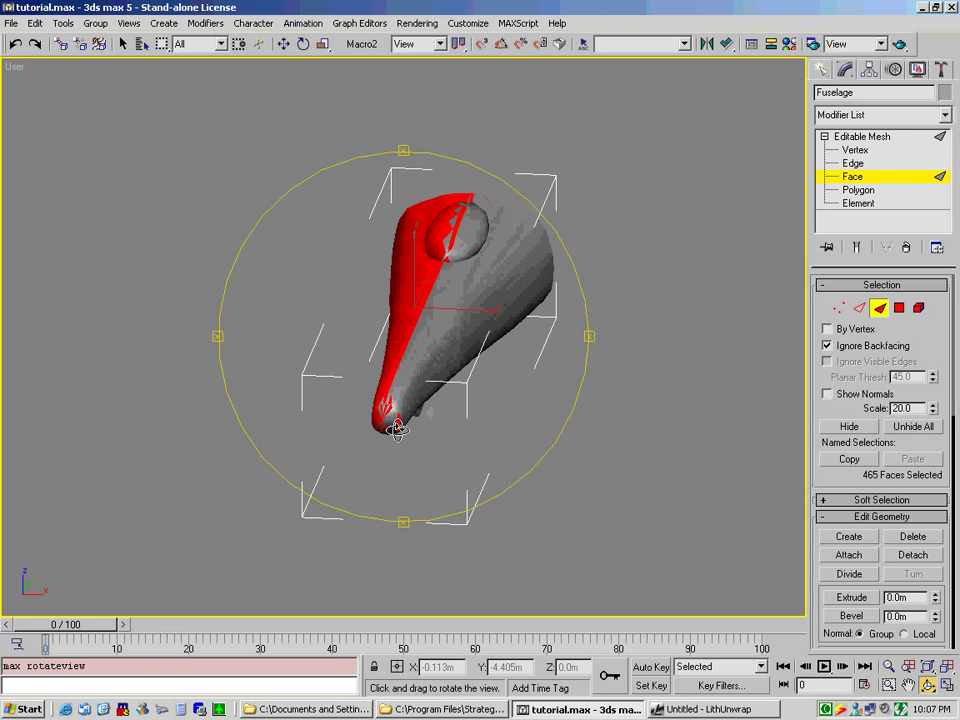
scroll(396, 428, "up", 8)
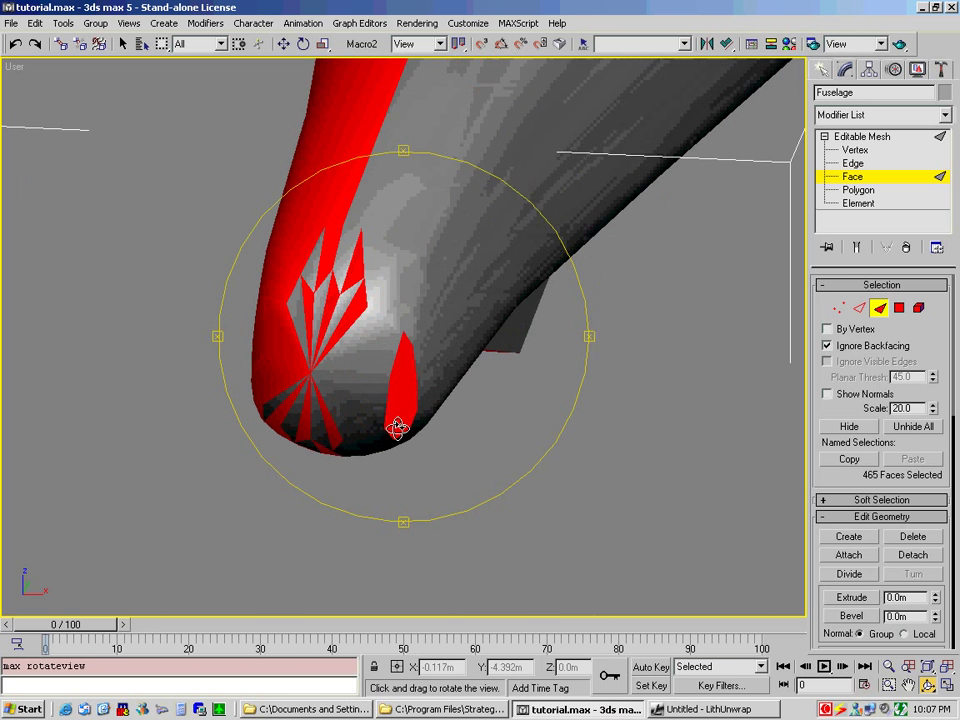
right_click(456, 430)
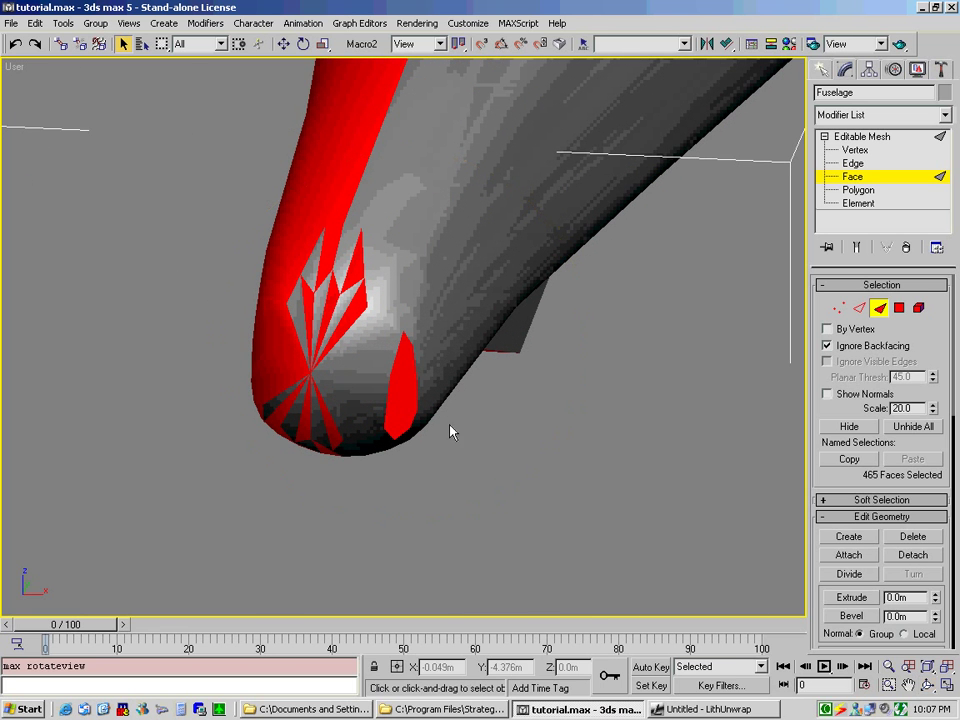
left_click(407, 393, "alt")
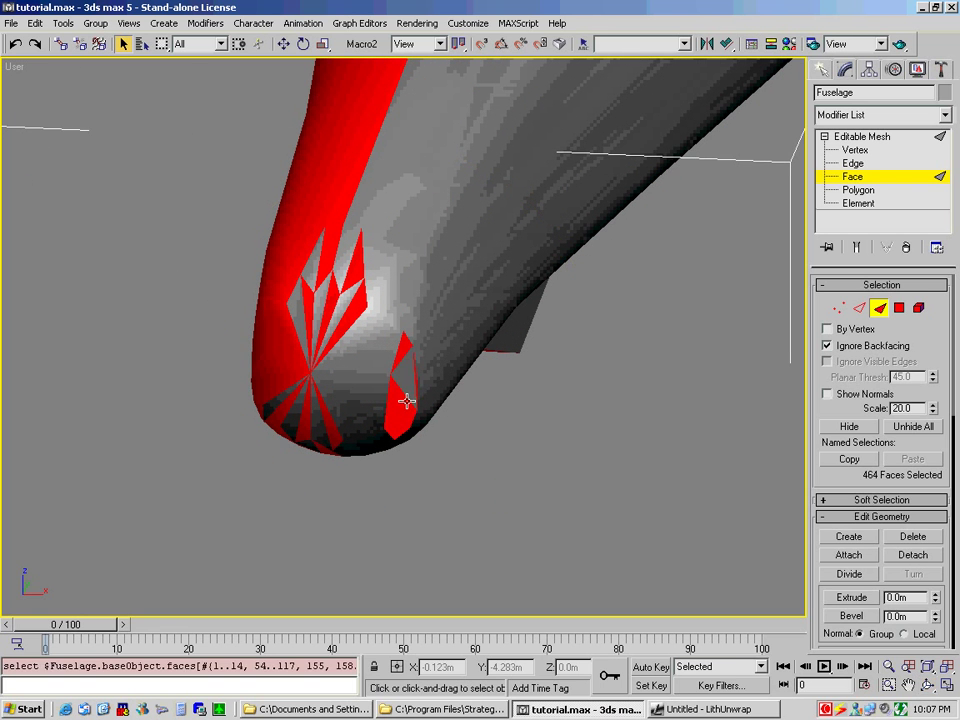
left_click(393, 418, "alt")
left_click(397, 427, "alt")
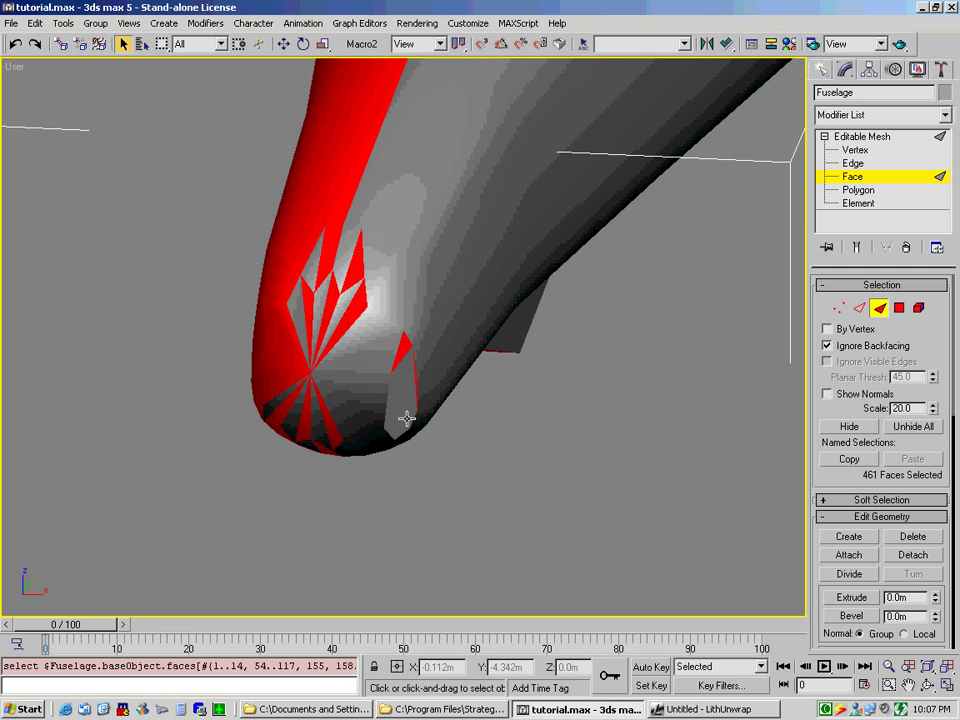
left_click(400, 360, "alt")
Deselect the remaining stray nose faces, leaving 454 selected, and zoom back out
left_click(414, 377, "alt")
left_click(414, 377, "alt")
left_click(358, 273, "alt")
left_click(355, 266, "alt")
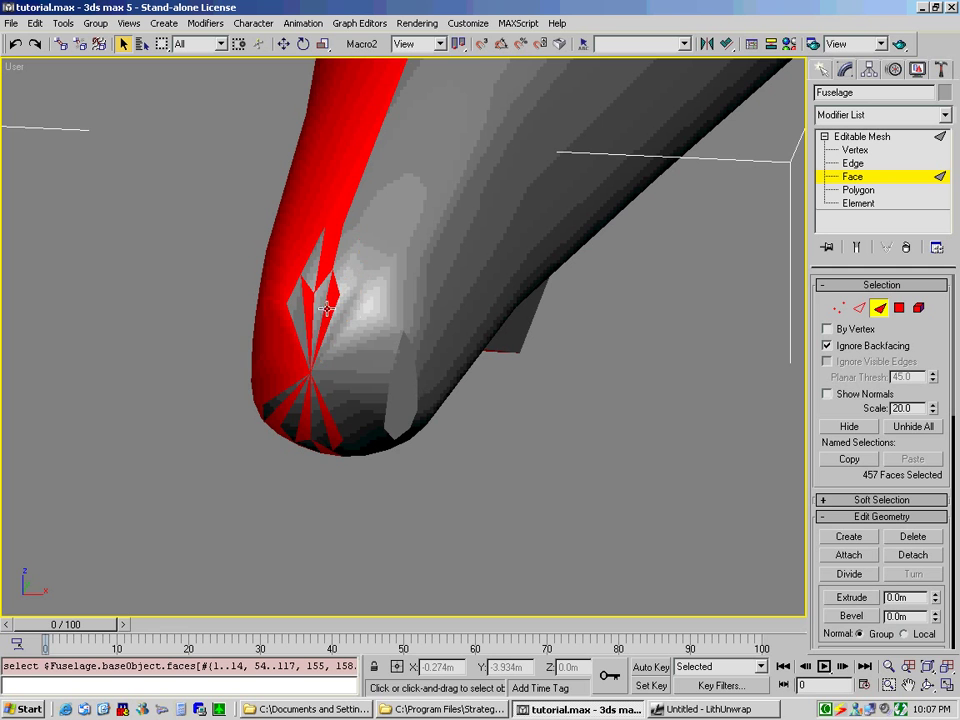
left_click(325, 305, "alt")
left_click(331, 436, "alt")
left_click(396, 366, "alt")
scroll(396, 360, "down", 6)
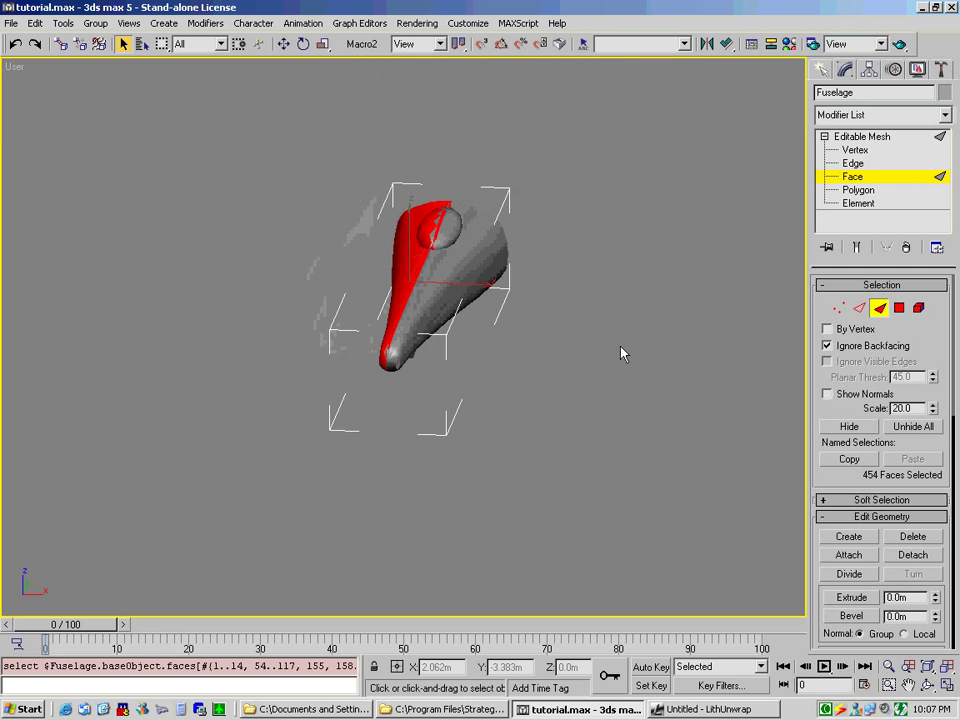
From the Top view with Ignore Backfacing off, box-select the fuselage's left half (473 faces)
left_click(583, 356)
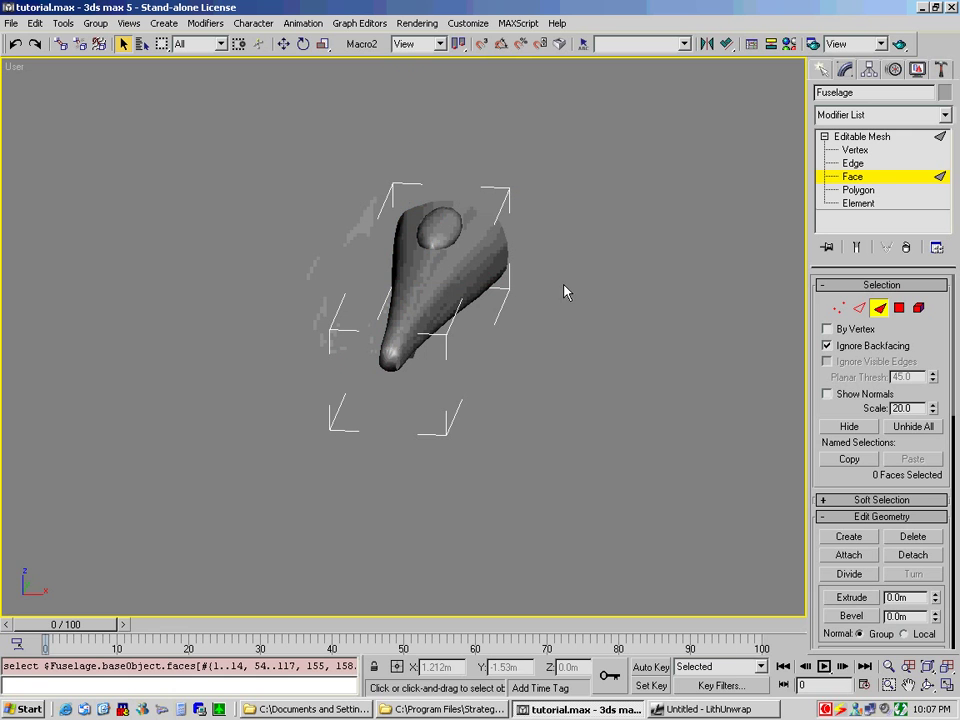
key("t")
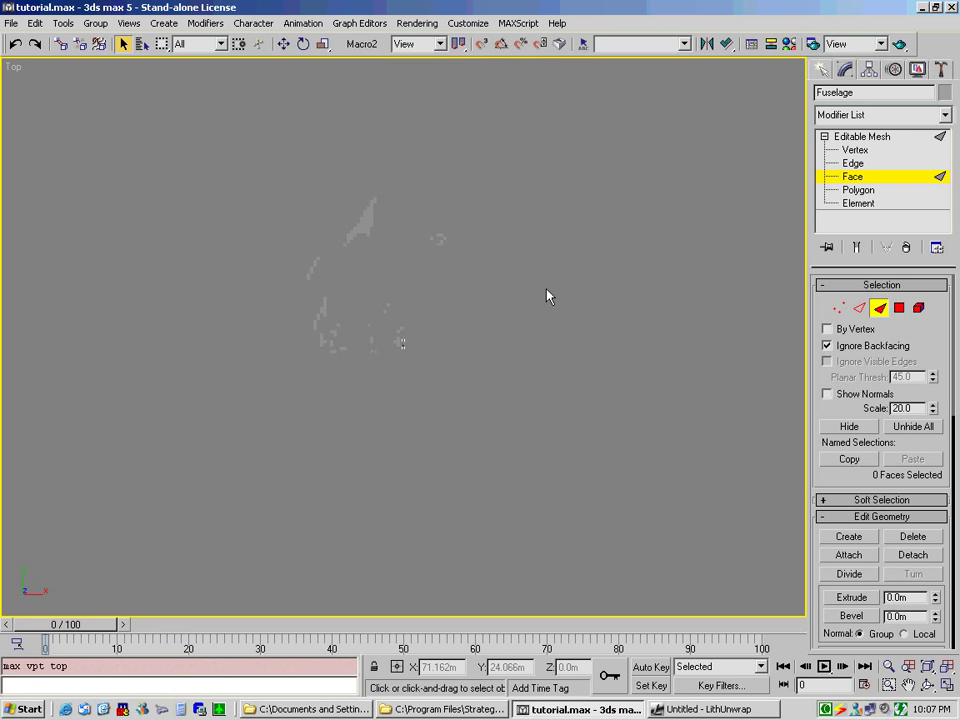
left_click(947, 667)
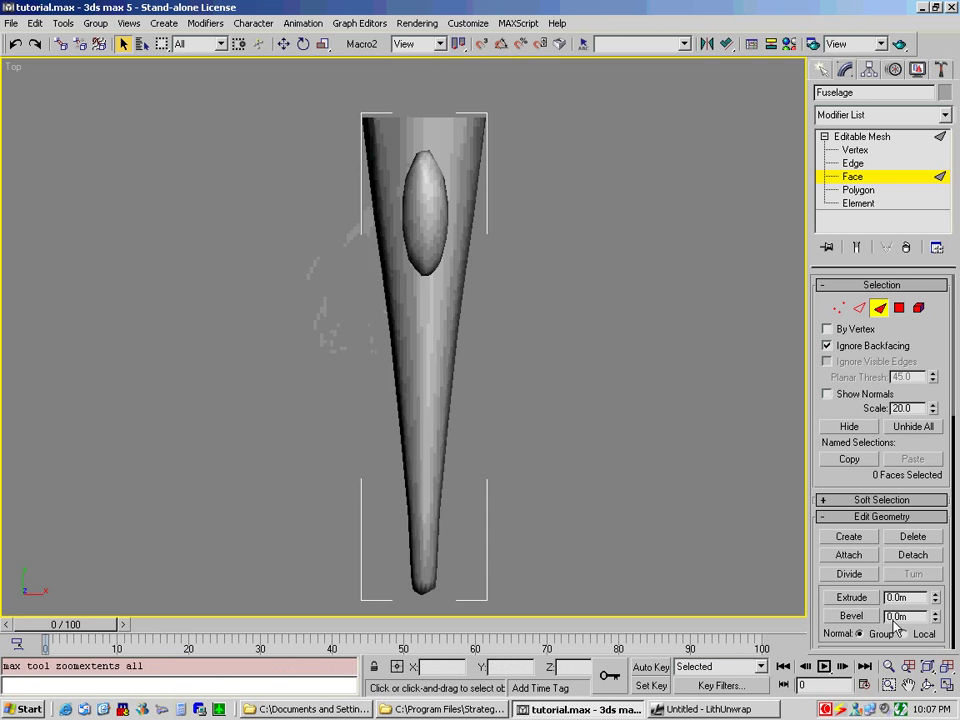
left_click(827, 346)
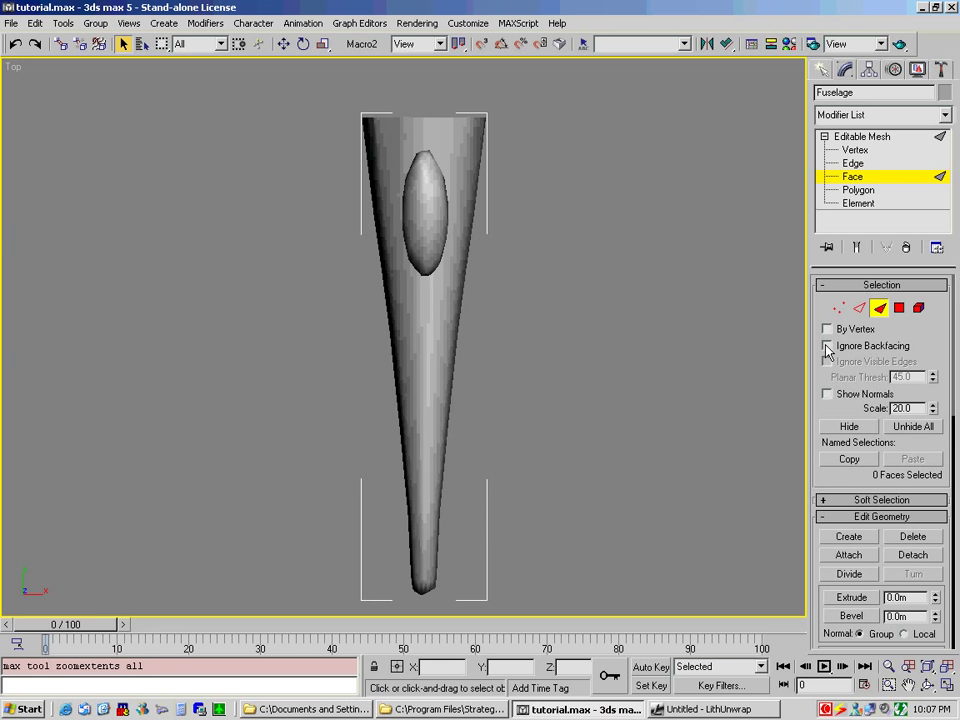
left_click_drag(236, 87, 424, 614)
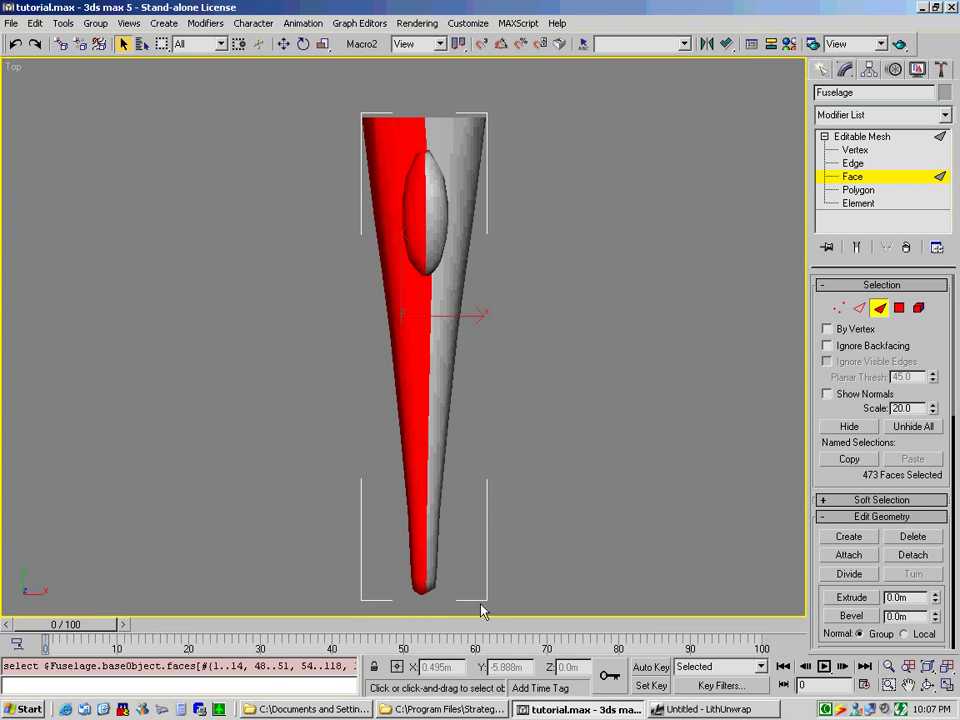
Orbit the Top view into an angled User view of the selected fuselage
left_click(927, 685)
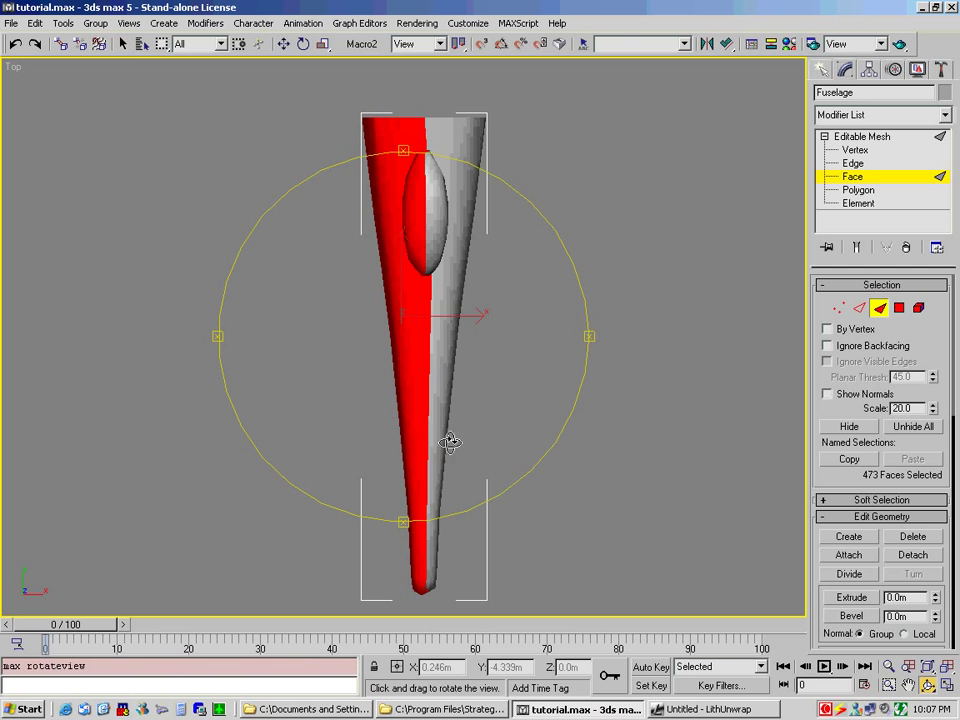
mouse_move(439, 455)
left_mouse_down()
mouse_move(450, 317)
mouse_move(438, 155)
mouse_move(452, 371)
mouse_move(448, 510)
mouse_move(430, 456)
mouse_move(448, 452)
mouse_move(437, 452)
left_mouse_up()
scroll(503, 404, "down", 5)
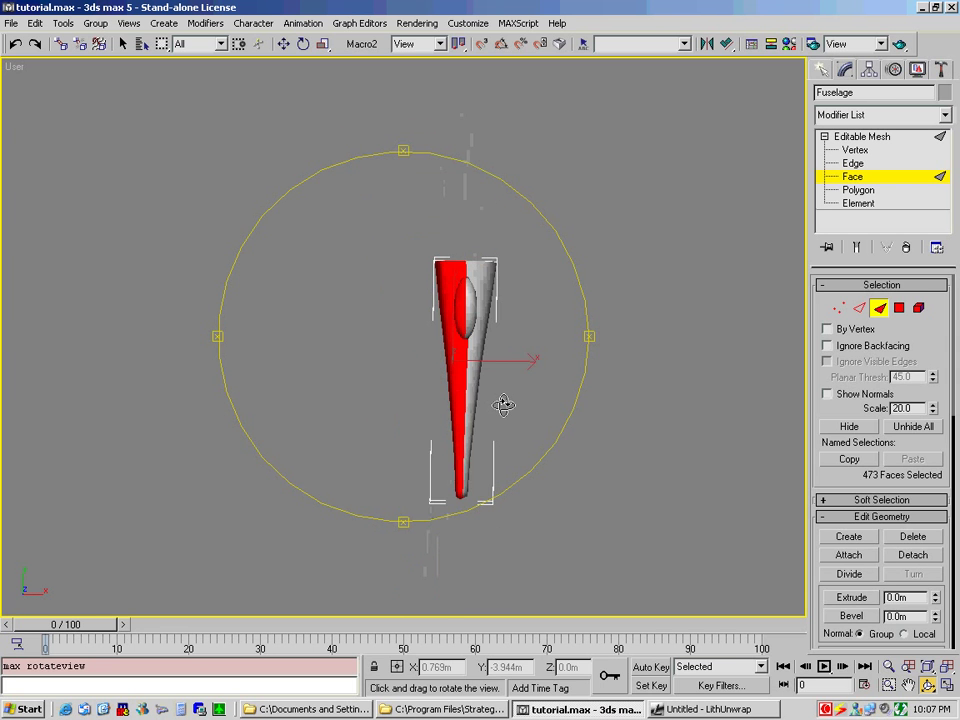
left_click_drag(503, 404, 486, 407)
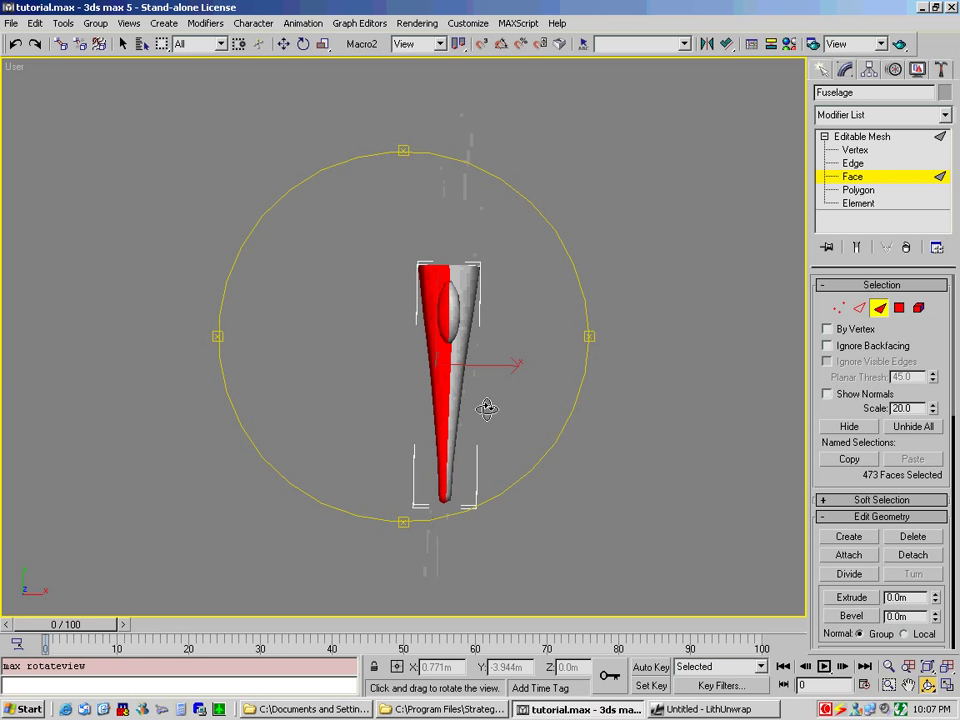
mouse_move(490, 412)
left_mouse_down()
mouse_move(456, 418)
mouse_move(491, 413)
left_mouse_up()
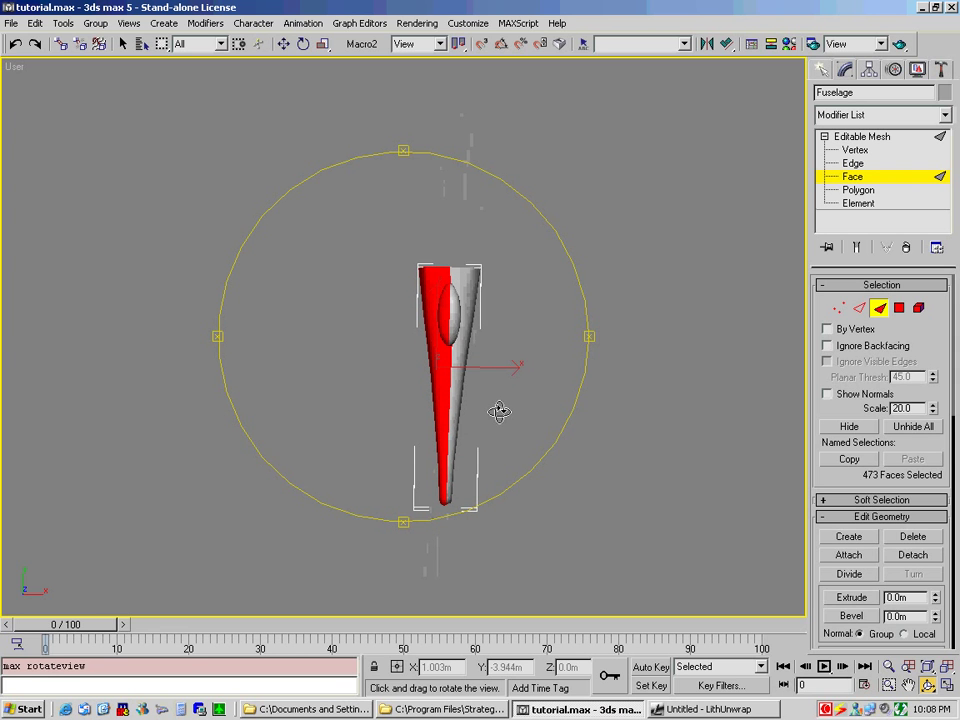
Unhide all objects and box-select every part of the aircraft
left_click(917, 71)
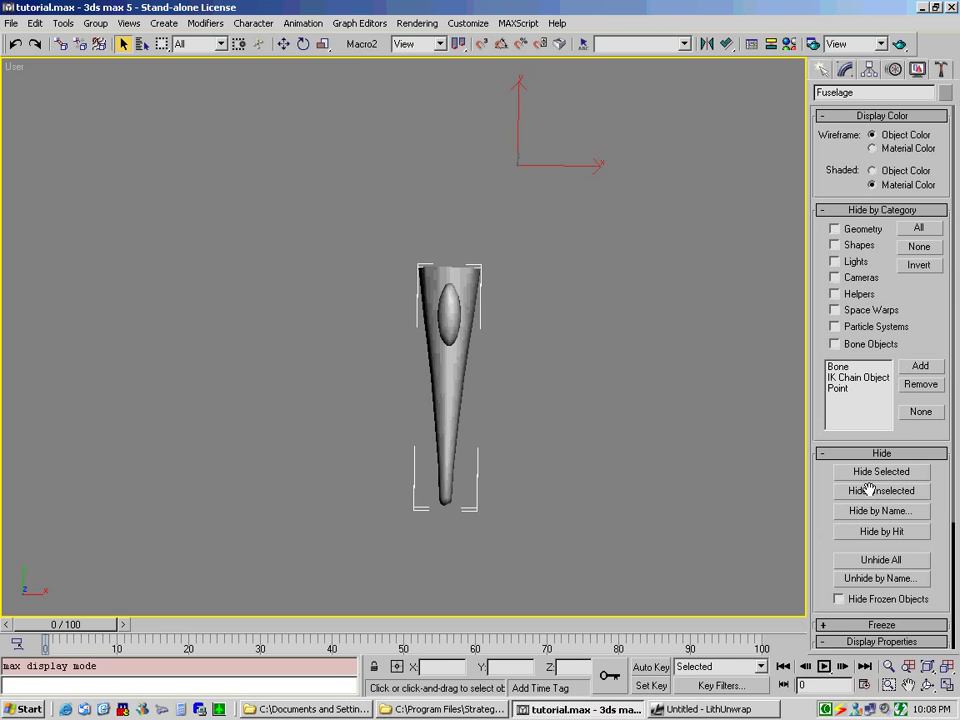
left_click(872, 561)
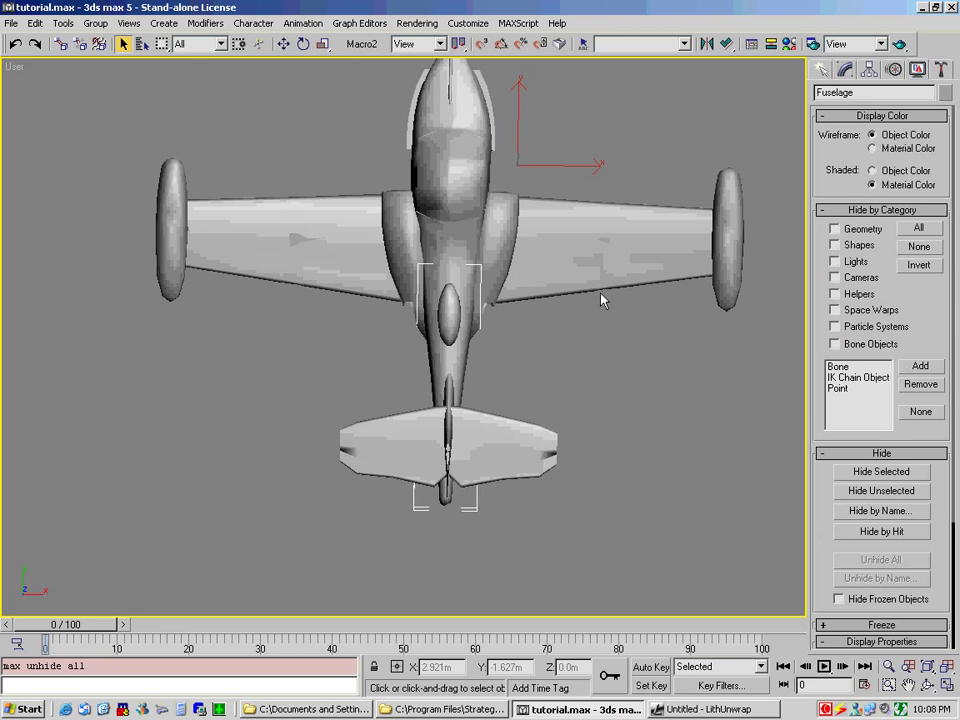
scroll(606, 320, "down", 3)
left_click_drag(305, 159, 707, 469)
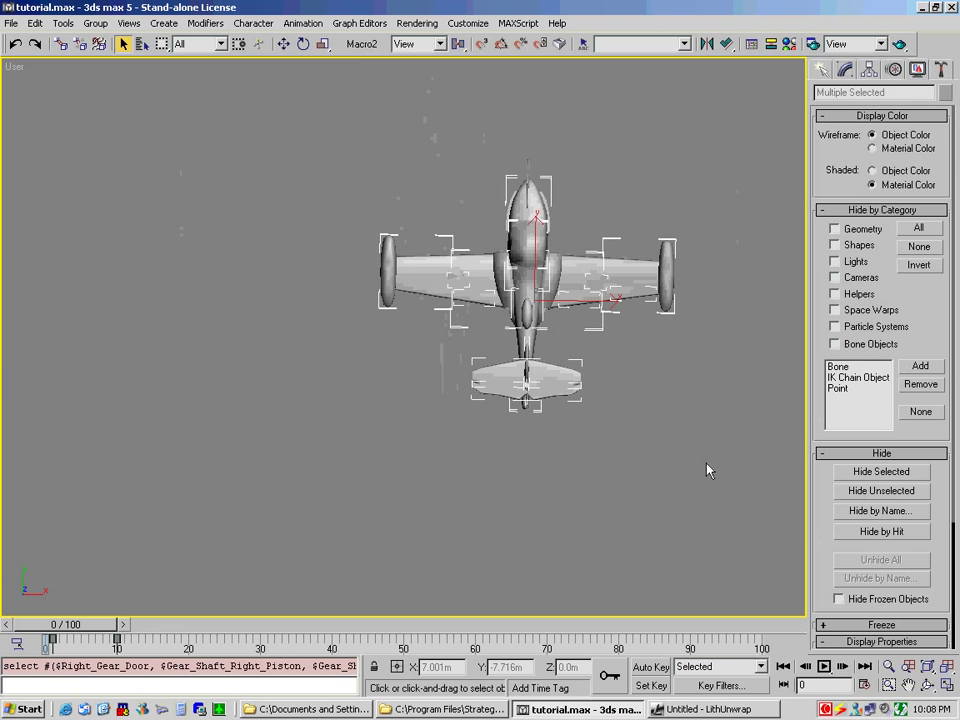
Measure the 29 selected parts: 11.339 m × 8.949 m × 2.443 m
left_click(943, 70)
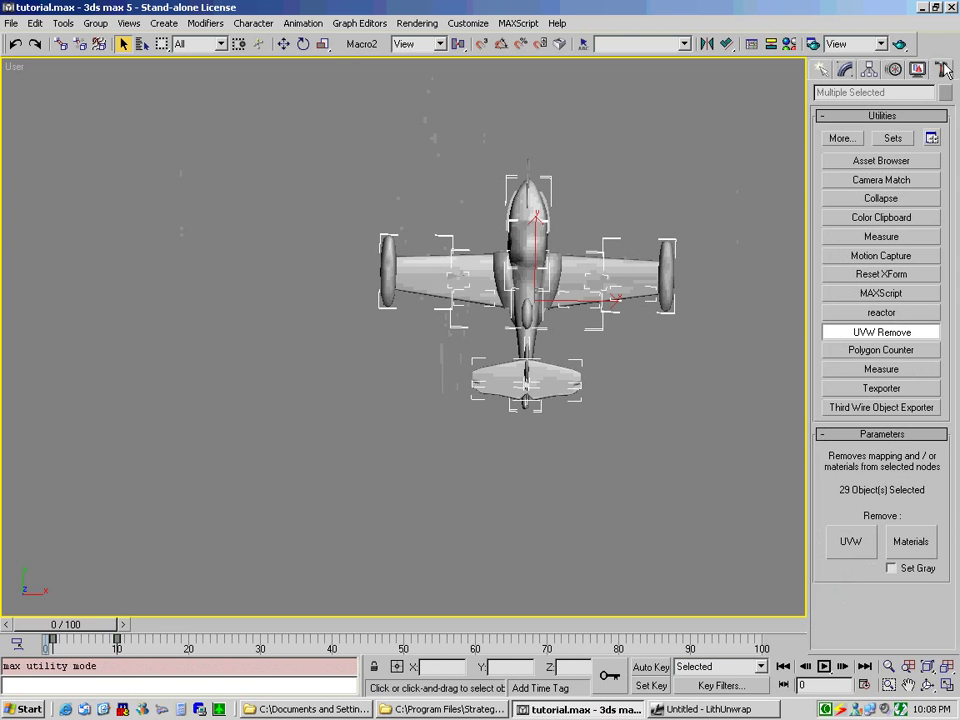
left_click(866, 238)
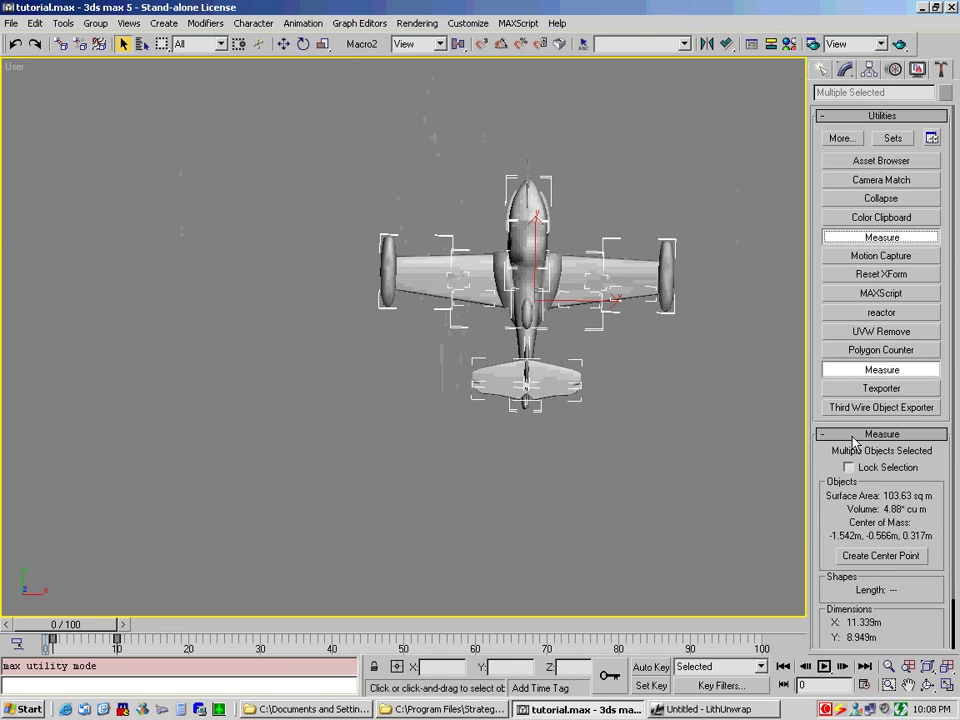
scroll(824, 515, "down", 2)
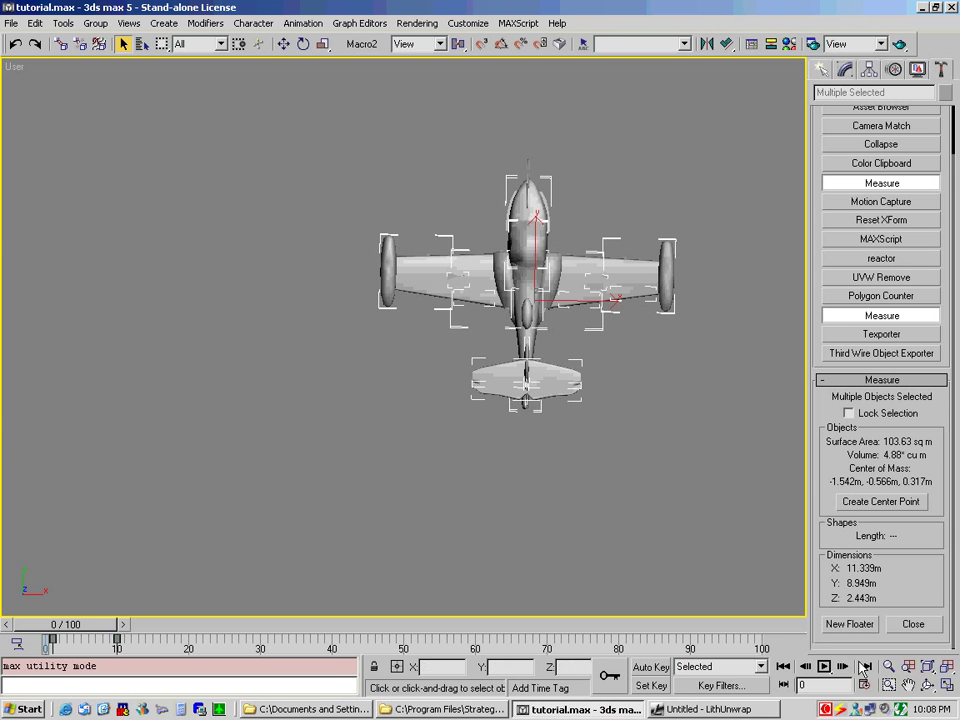
Zoom extents, select the Fuselage, and hide all other objects
left_click(946, 668)
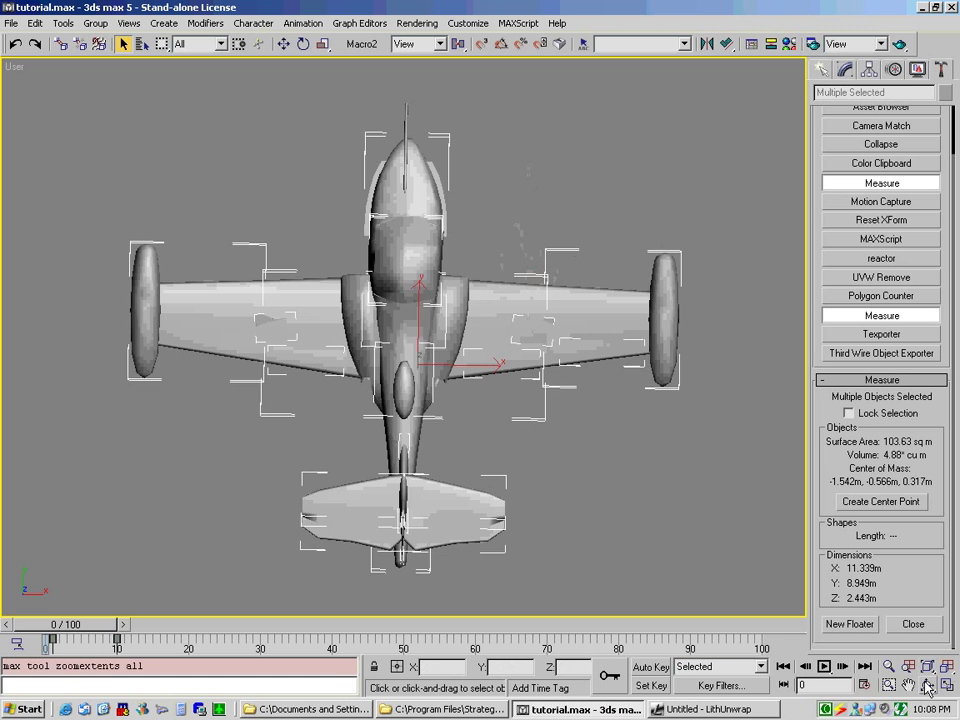
left_click(600, 508)
left_click(424, 456)
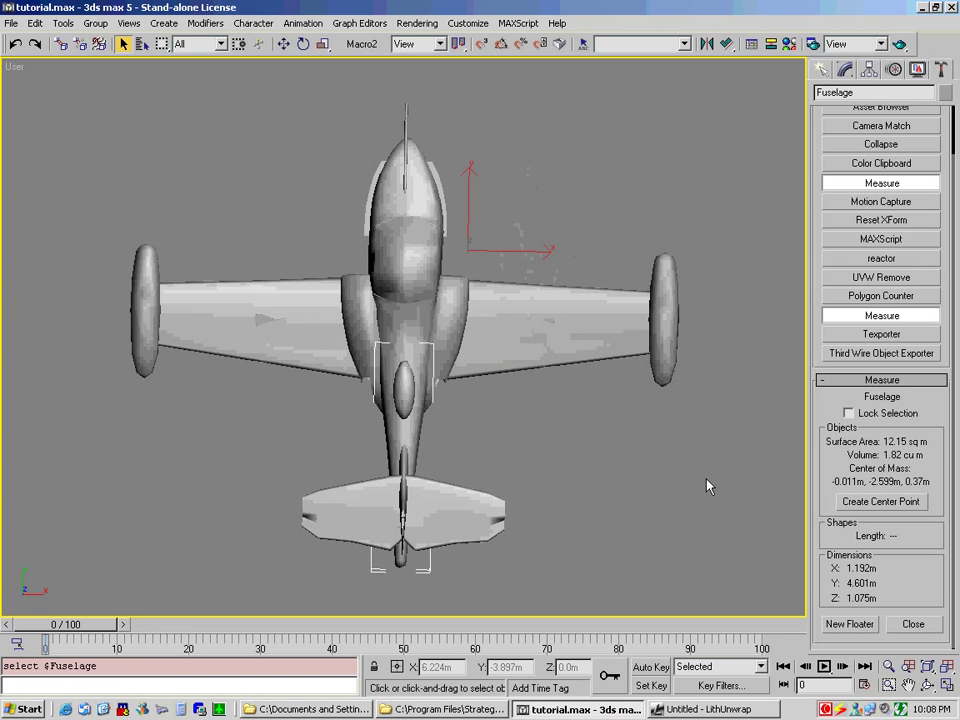
left_click(917, 69)
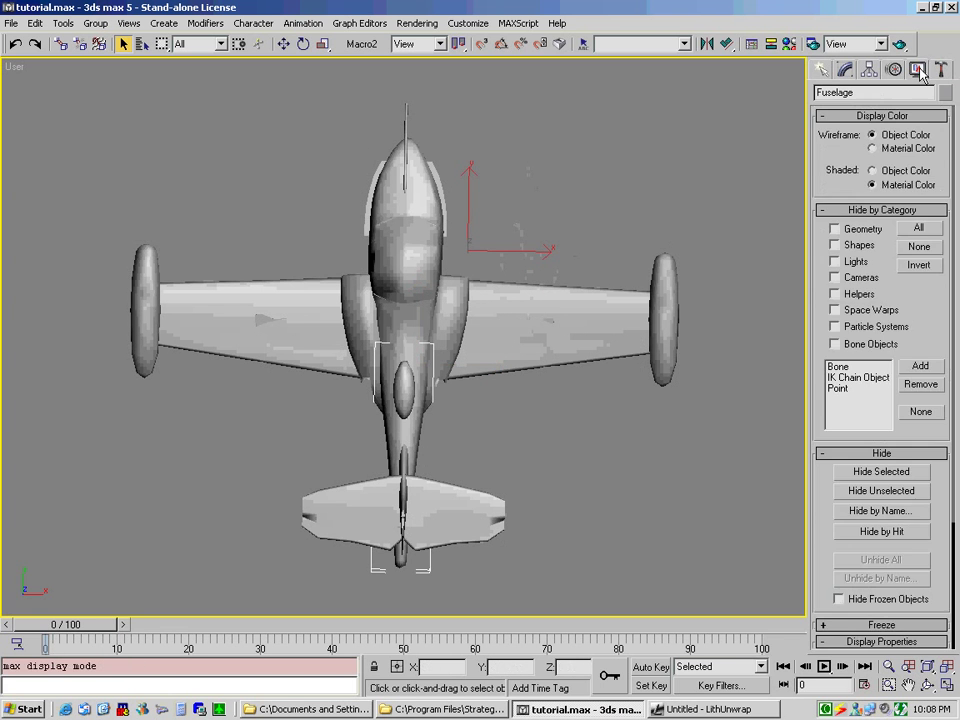
left_click(857, 490)
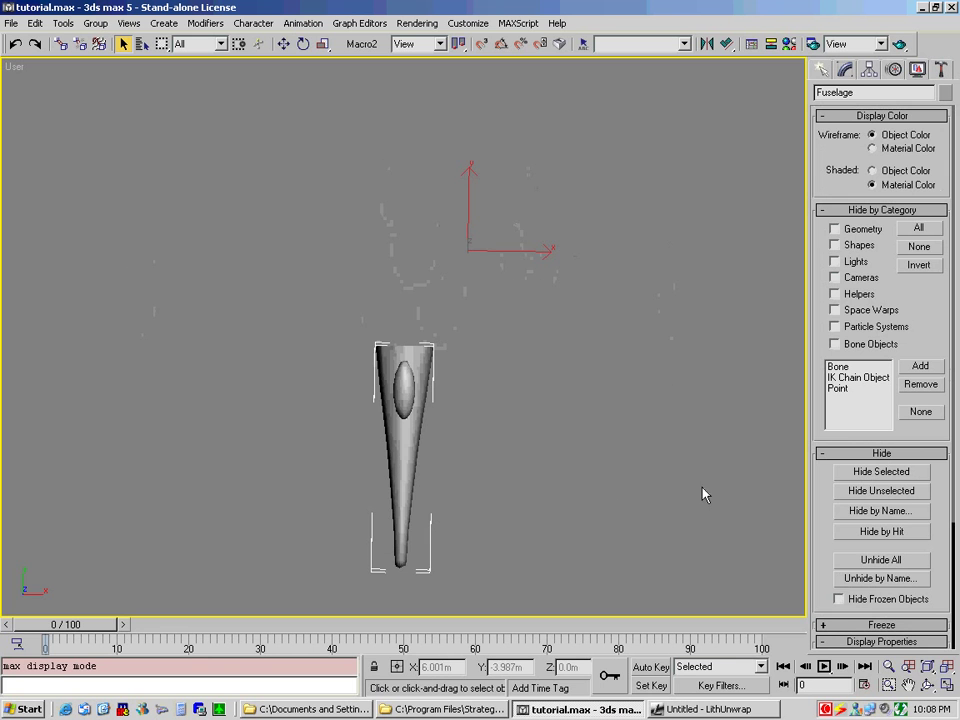
Return to the fuselage's Editable Mesh at Face level and recentre the view
left_click(845, 69)
left_click(853, 176)
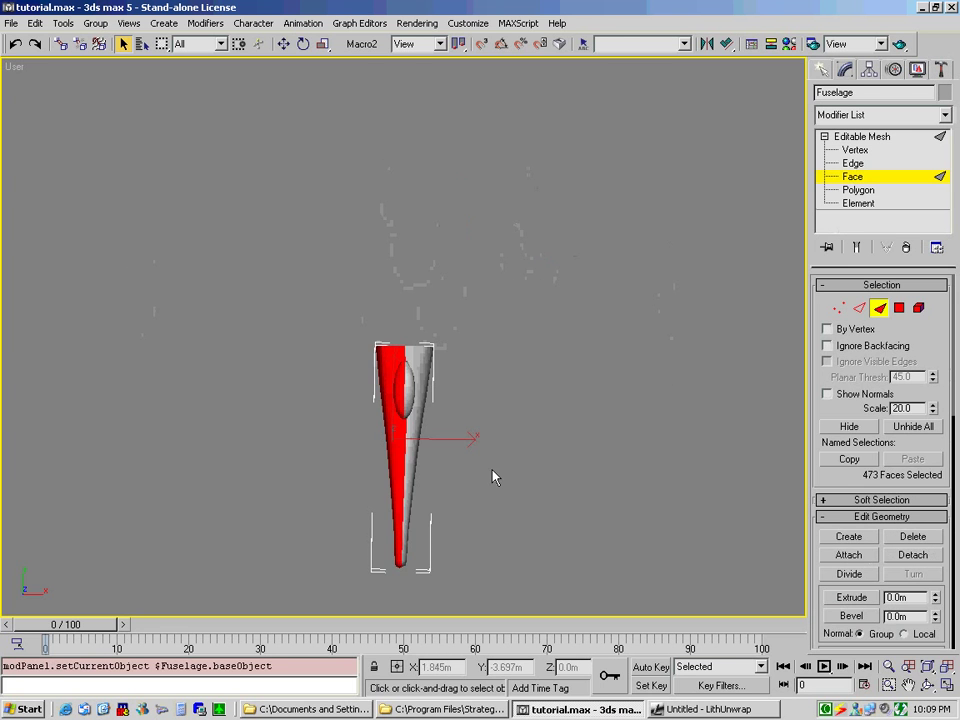
middle_click_drag(493, 466, 508, 389)
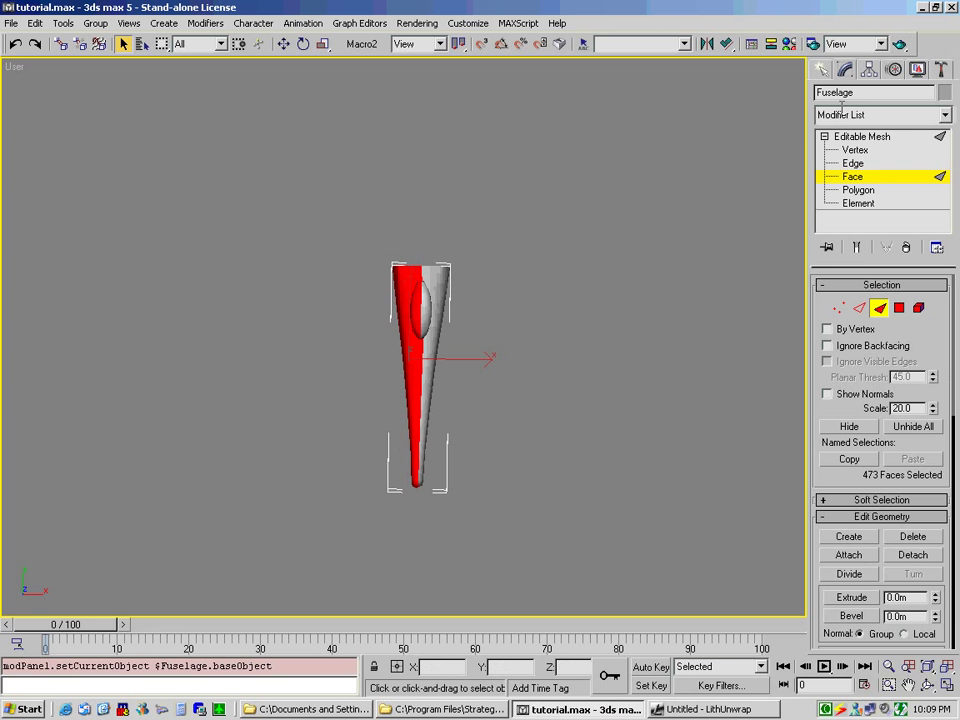
Add a planar UVW Map modifier to the fuselage and align its gizmo to the view
left_click(944, 115)
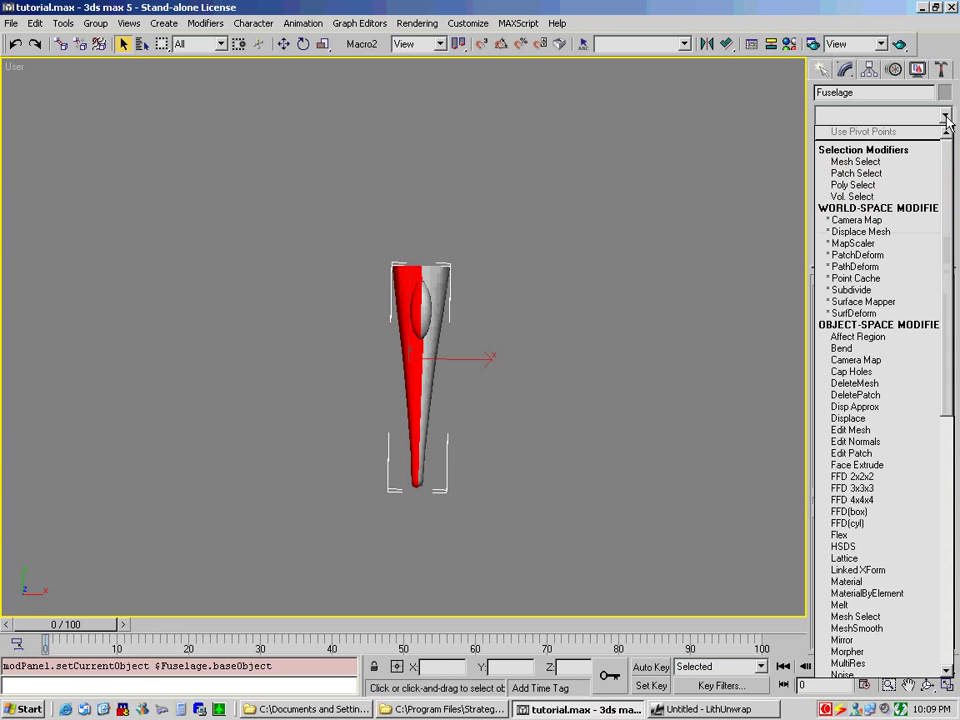
scroll(949, 150, "down", 14)
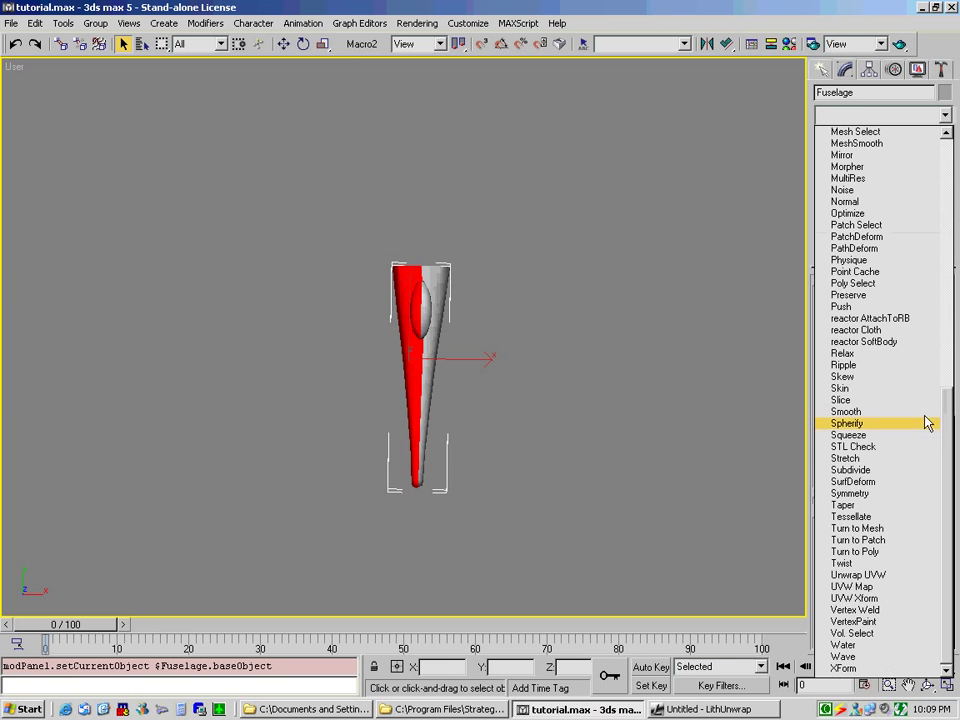
left_click(866, 587)
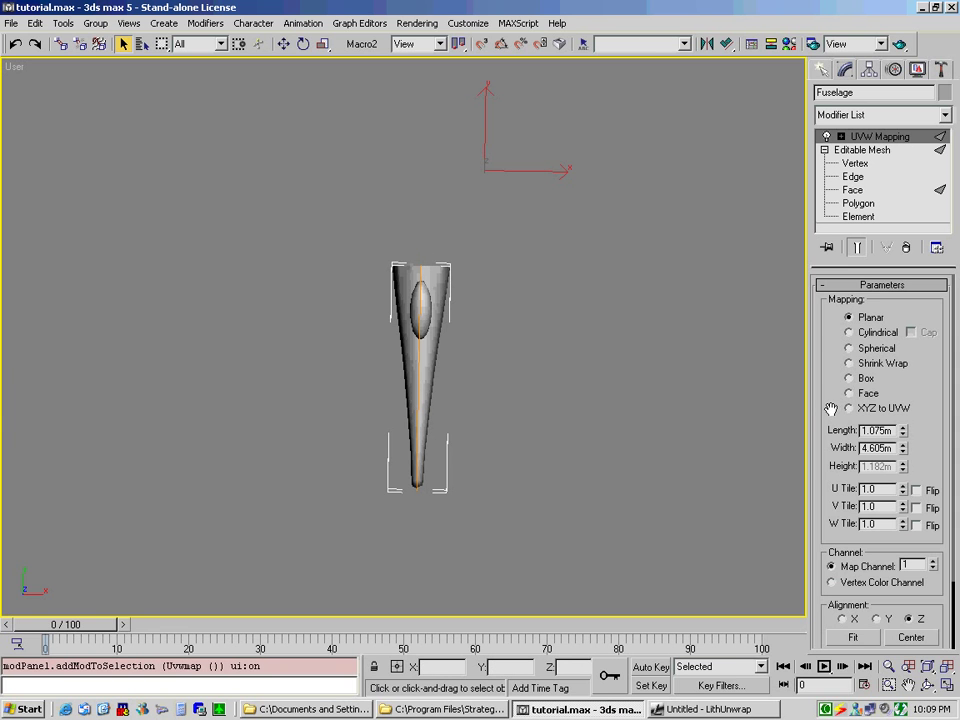
left_click_drag(830, 408, 822, 290)
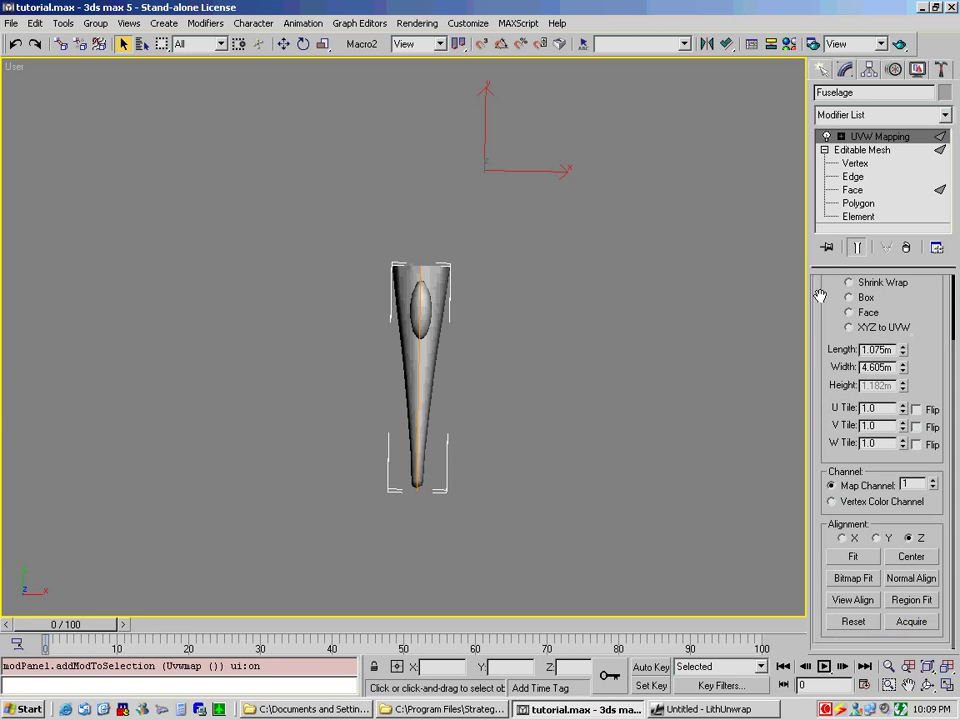
left_click(845, 601)
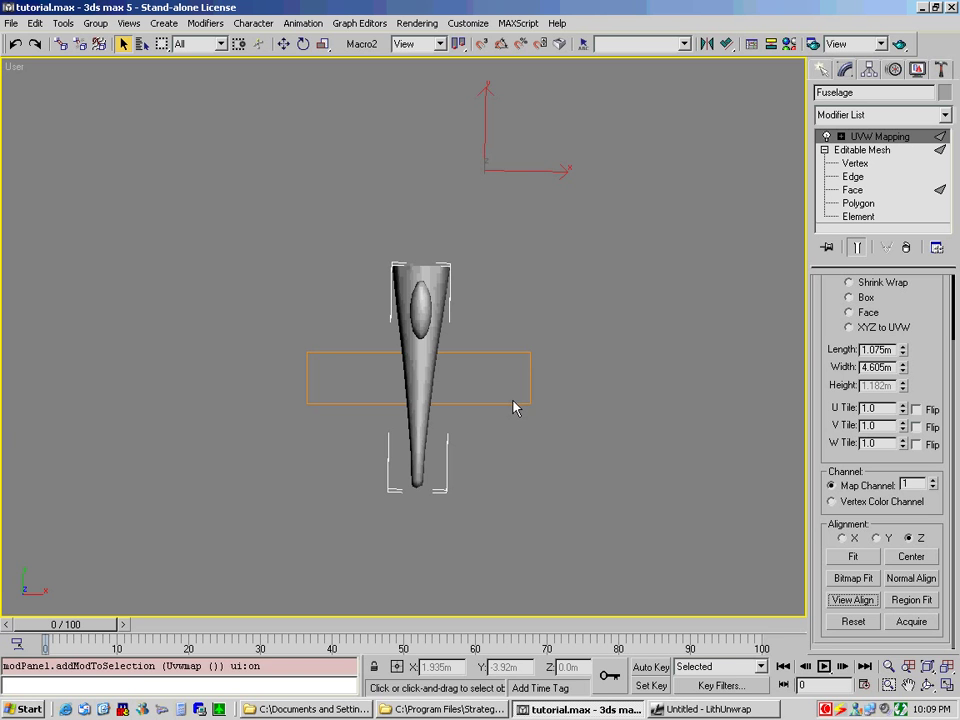
In the Left view, align the planar mapping gizmo to the view with View Align
key("l")
left_click(948, 668)
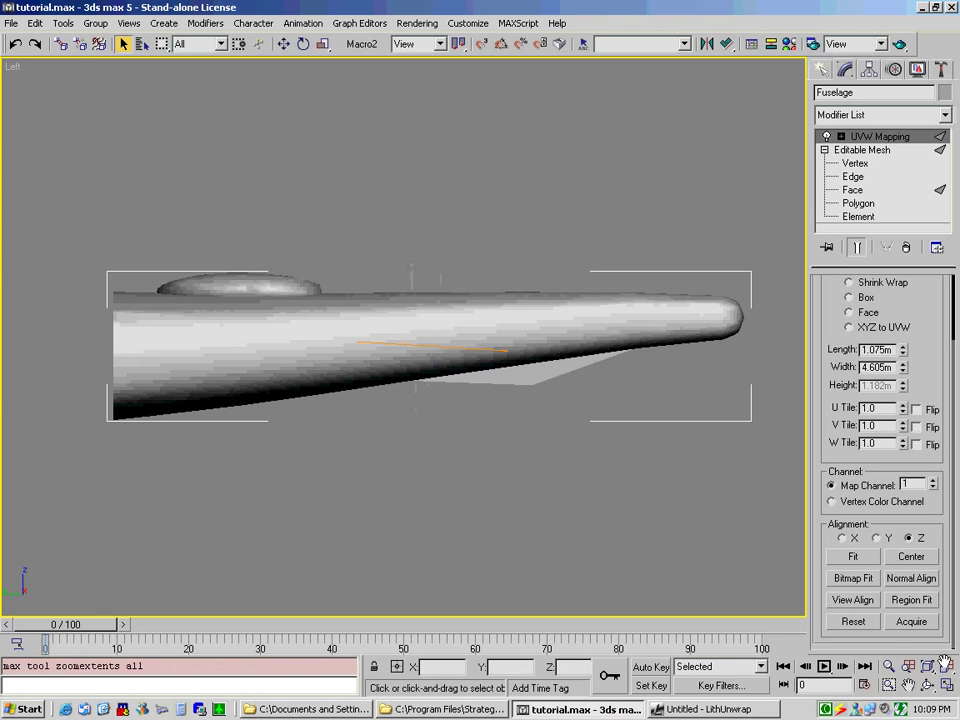
left_click(845, 600)
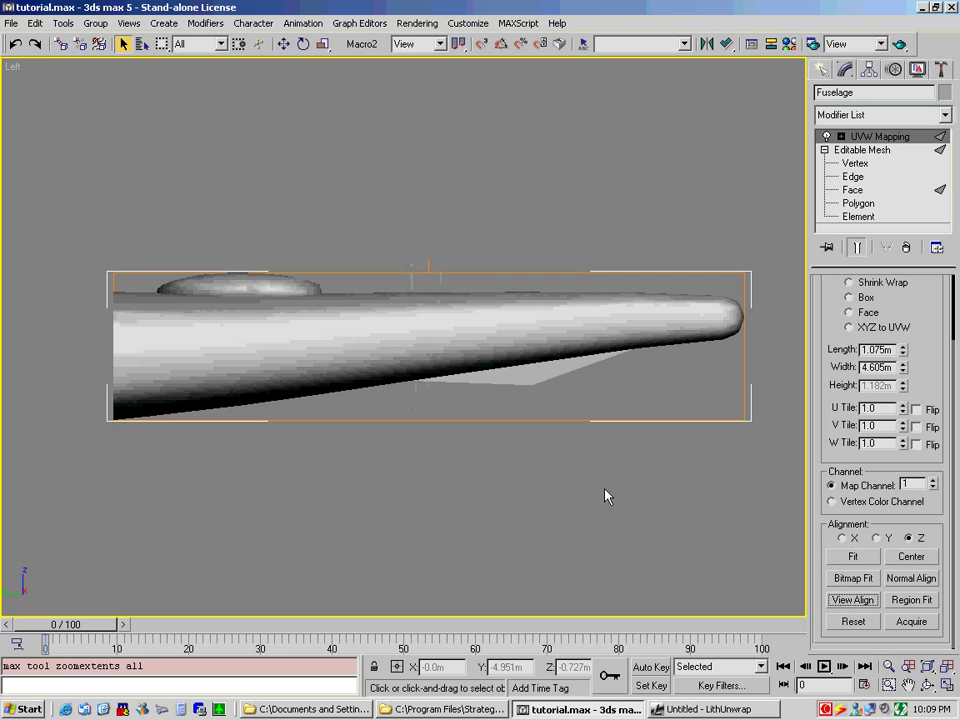
scroll(532, 484, "down", 4)
middle_click_drag(533, 484, 493, 456)
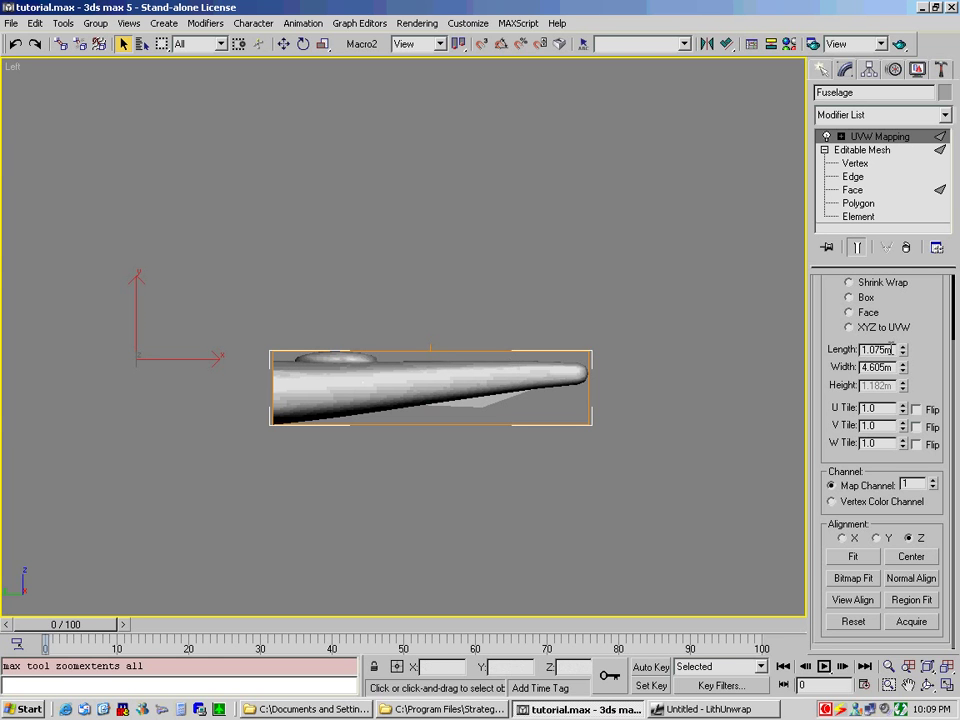
Set the gizmo Length and Width to 12 m, making it a square
double_click(862, 350)
type("12.0")
type("m")
key("Tab")
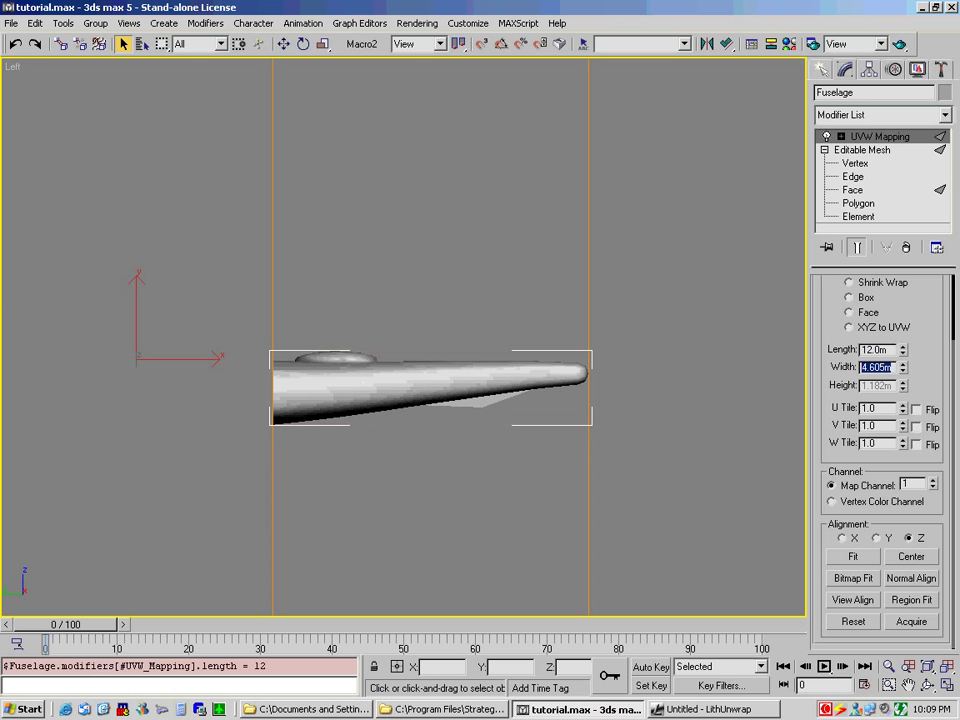
type("12m")
key("Tab")
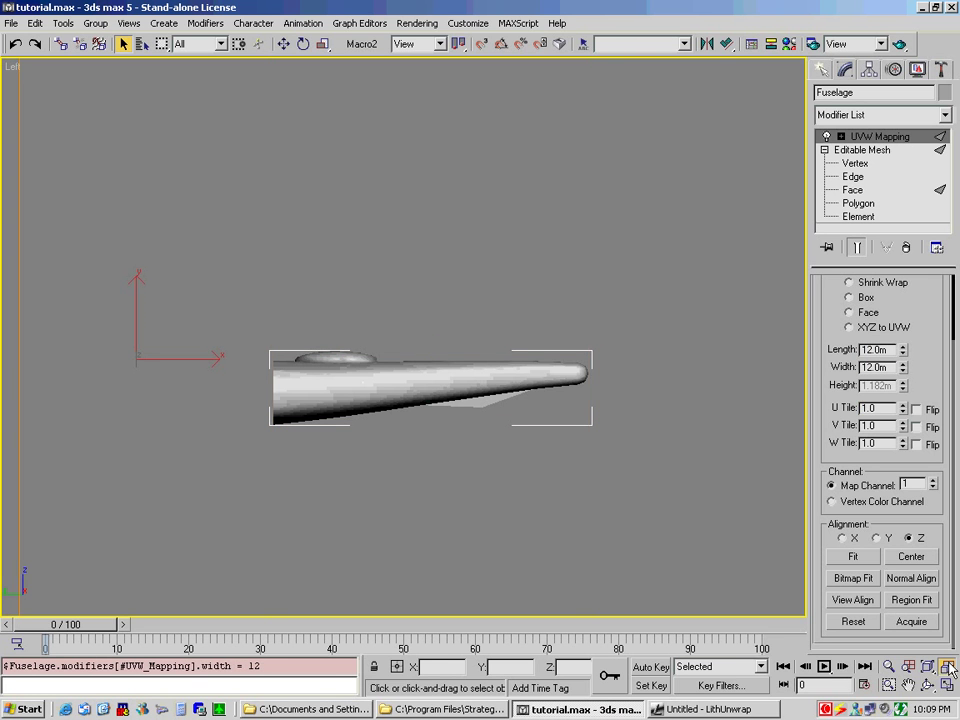
left_click(946, 666)
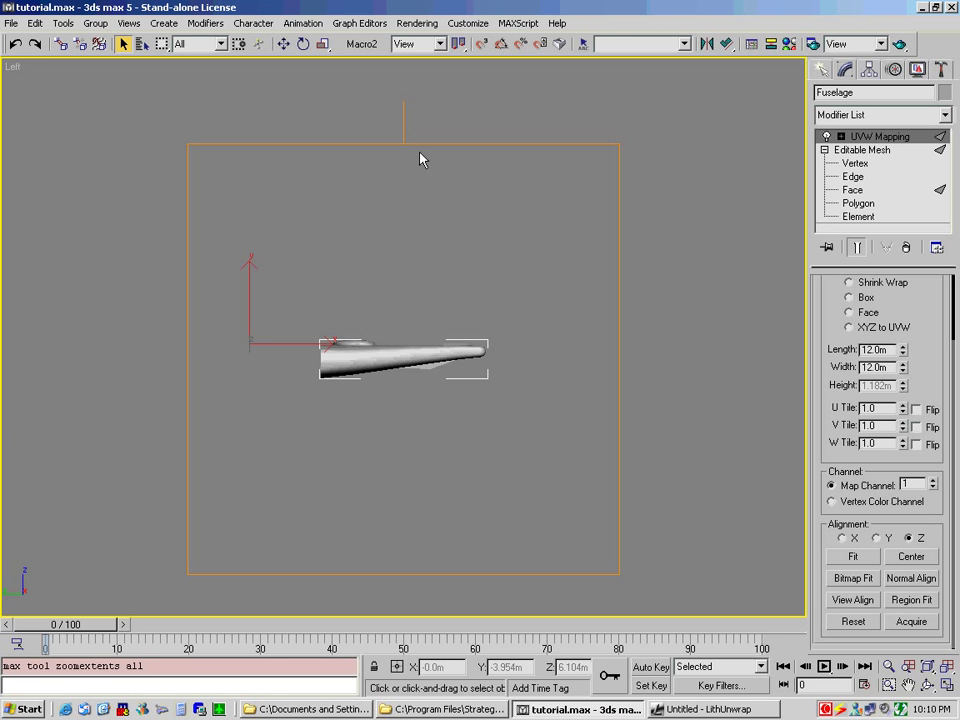
Move the UVW Mapping Gizmo sub-object down and slightly right to sit over the fuselage
left_click(841, 136)
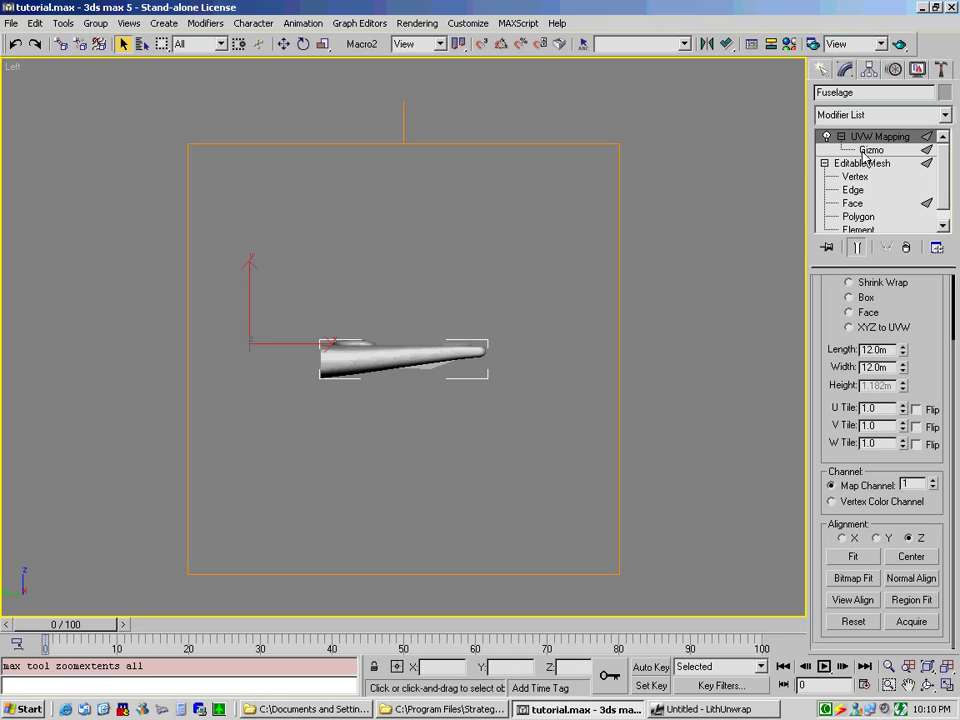
left_click(862, 150)
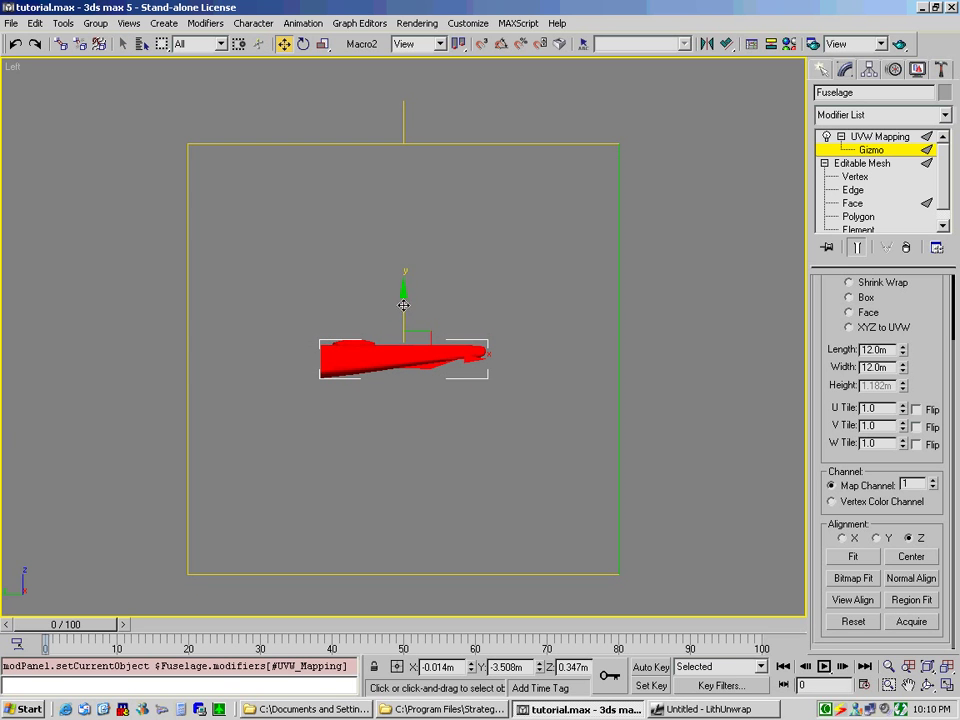
left_click_drag(404, 301, 418, 364)
left_click_drag(471, 401, 489, 430)
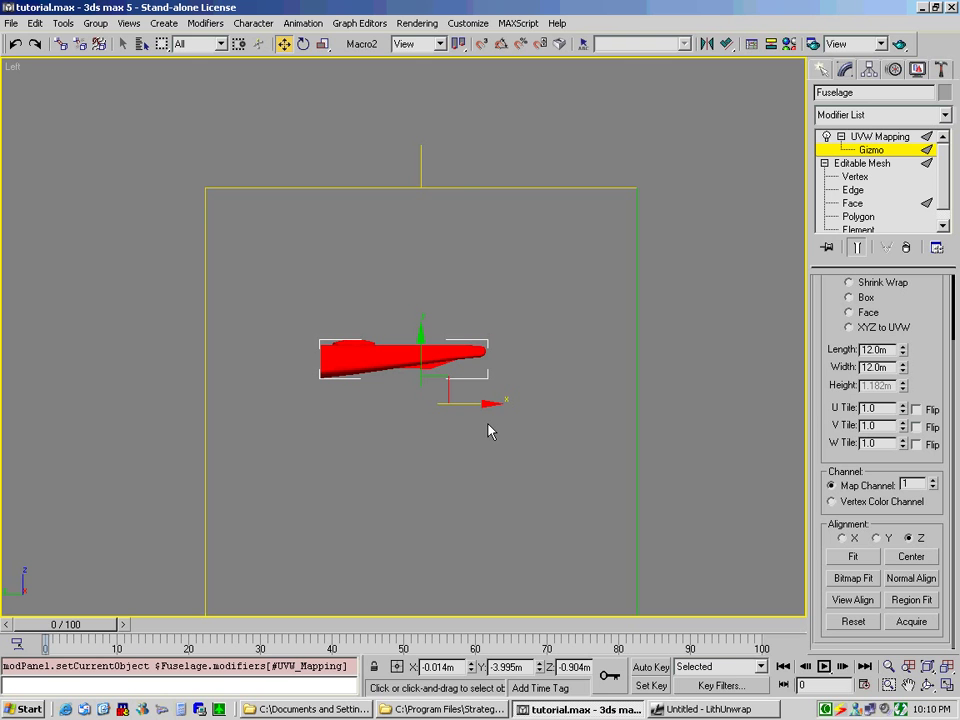